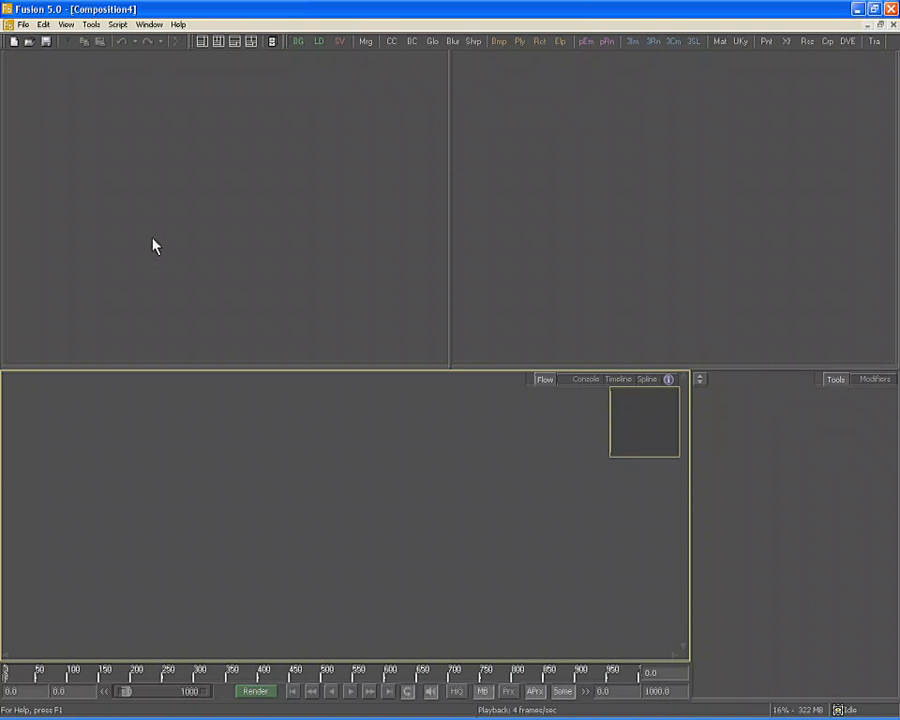
Add the Street image sequence to the flow as a loader
key("alt+Tab")
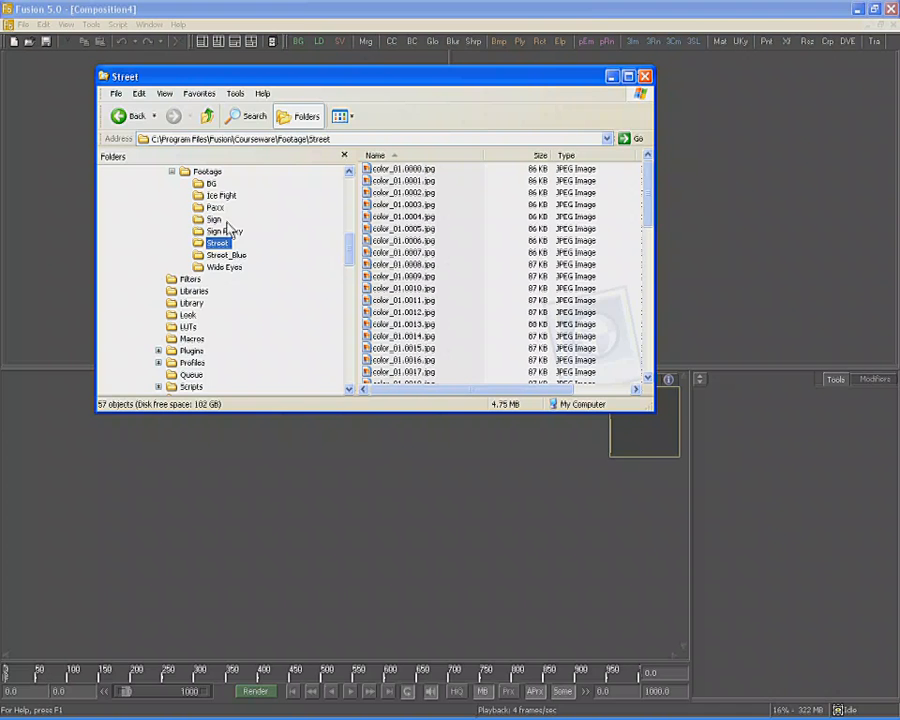
left_click(225, 257)
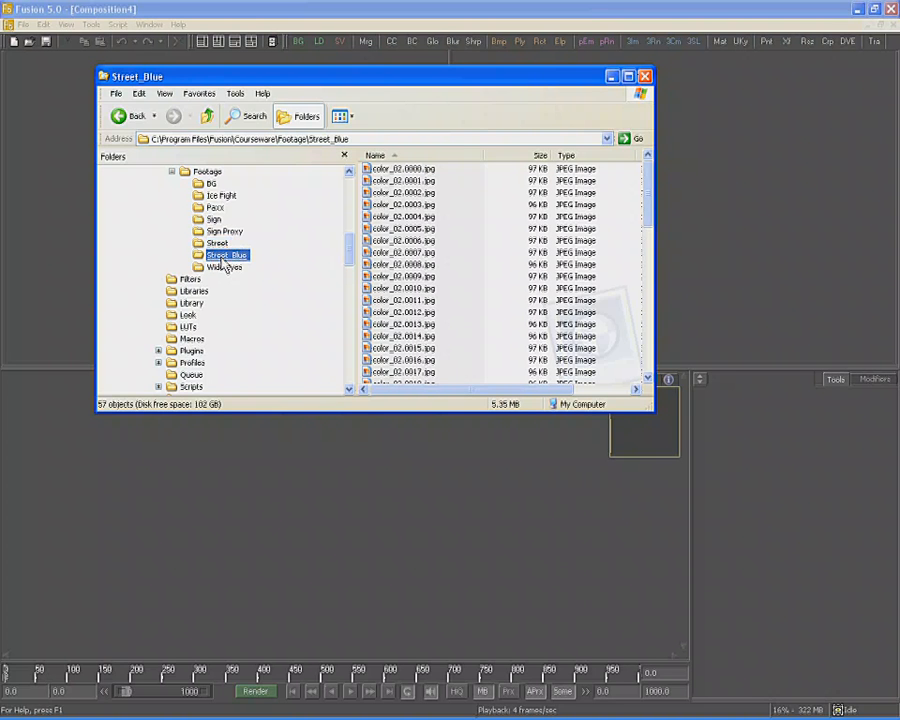
left_click(216, 244)
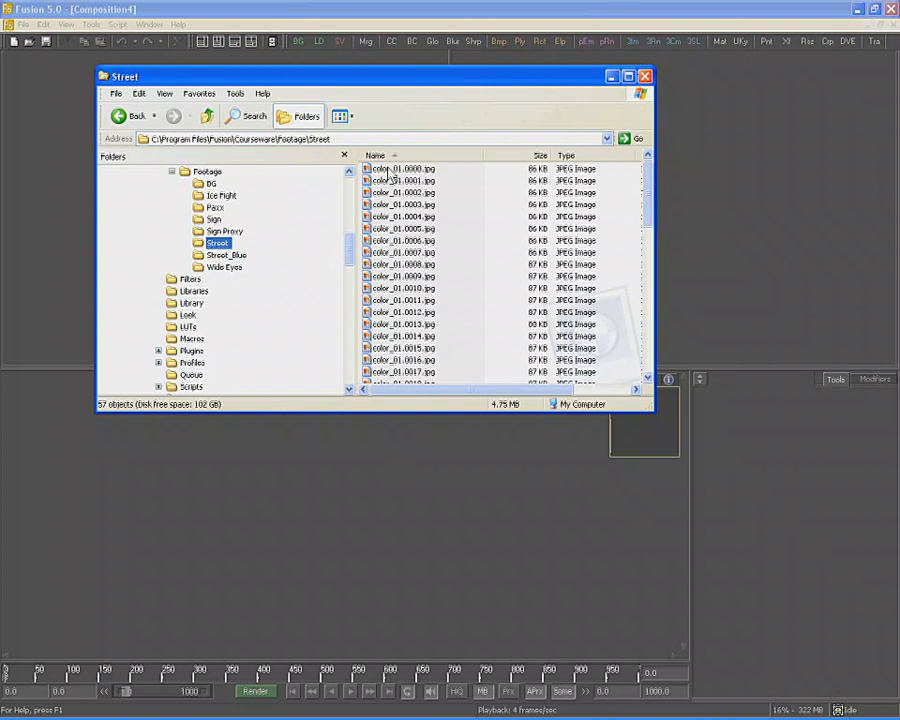
left_click_drag(366, 190, 72, 444)
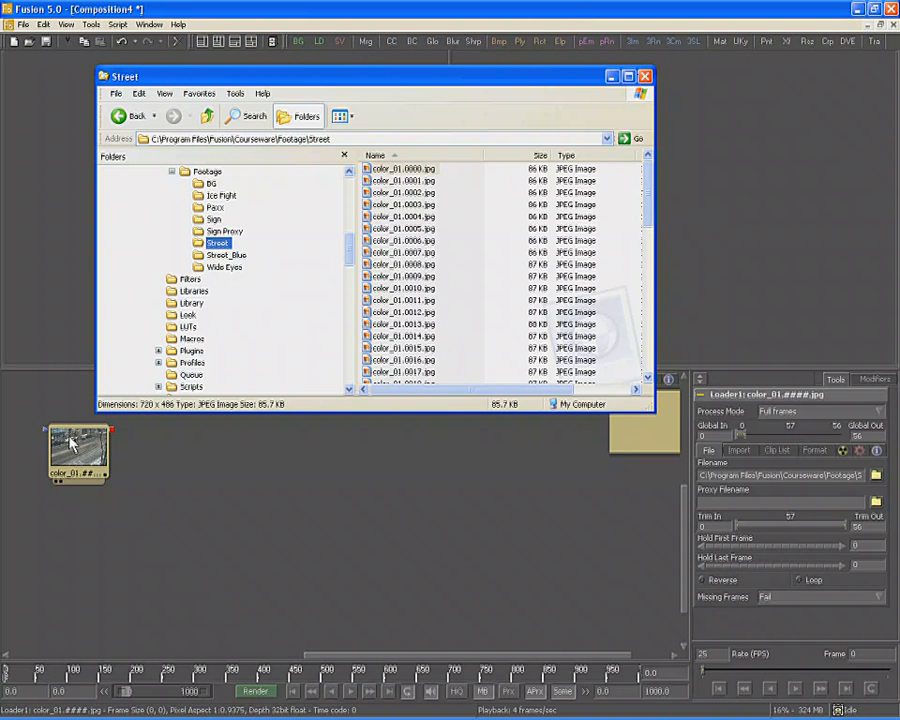
Add the Street_Blue sequence as a second loader and show it in the right viewer
left_click(240, 258)
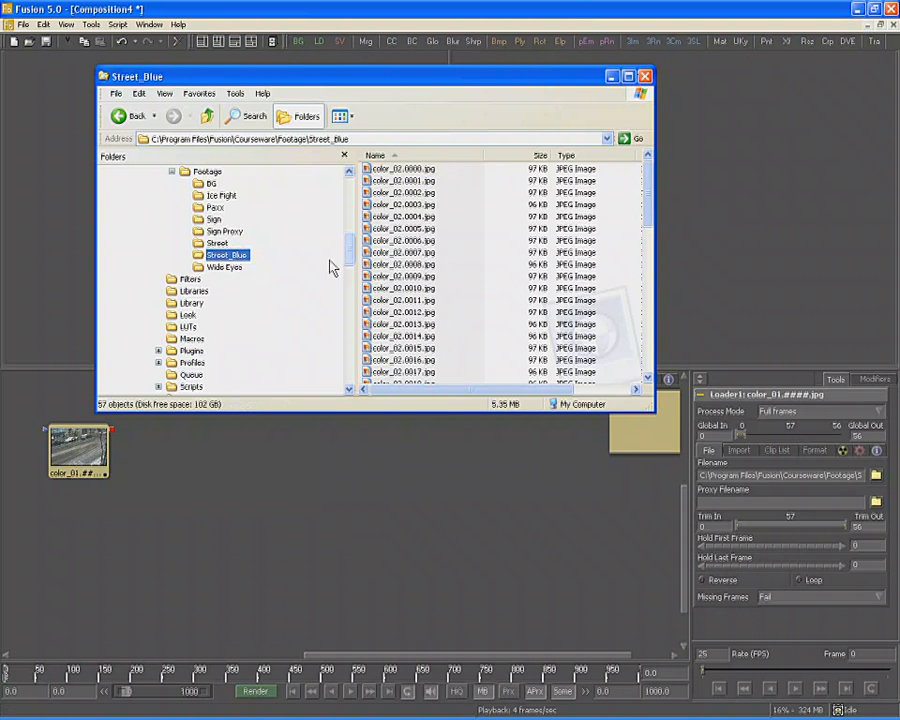
left_click_drag(404, 170, 79, 540)
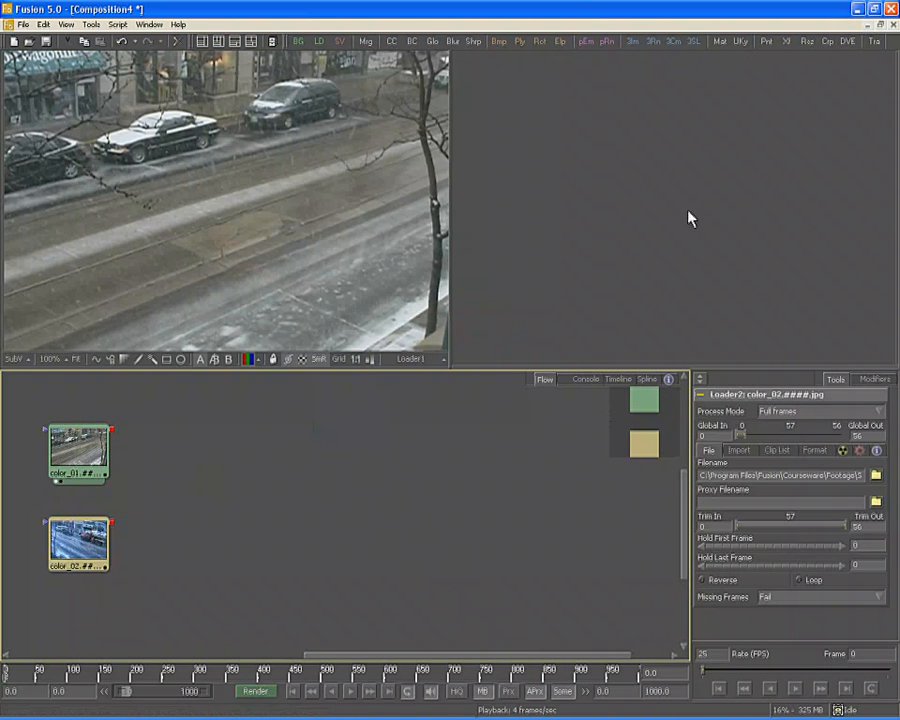
key("2")
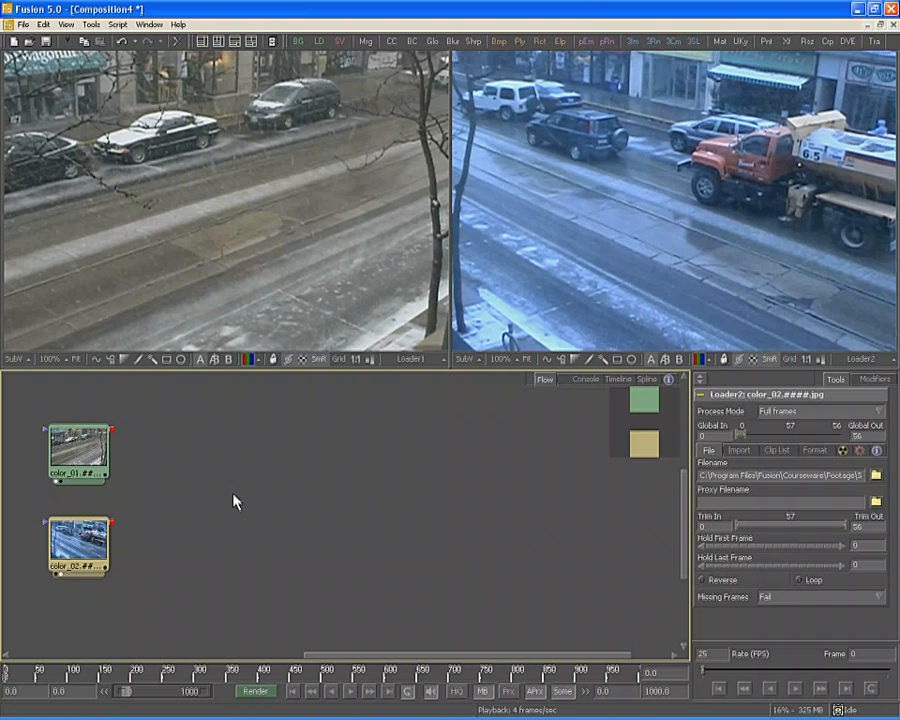
Change the global end time from 1000 to 56
left_click(80, 450)
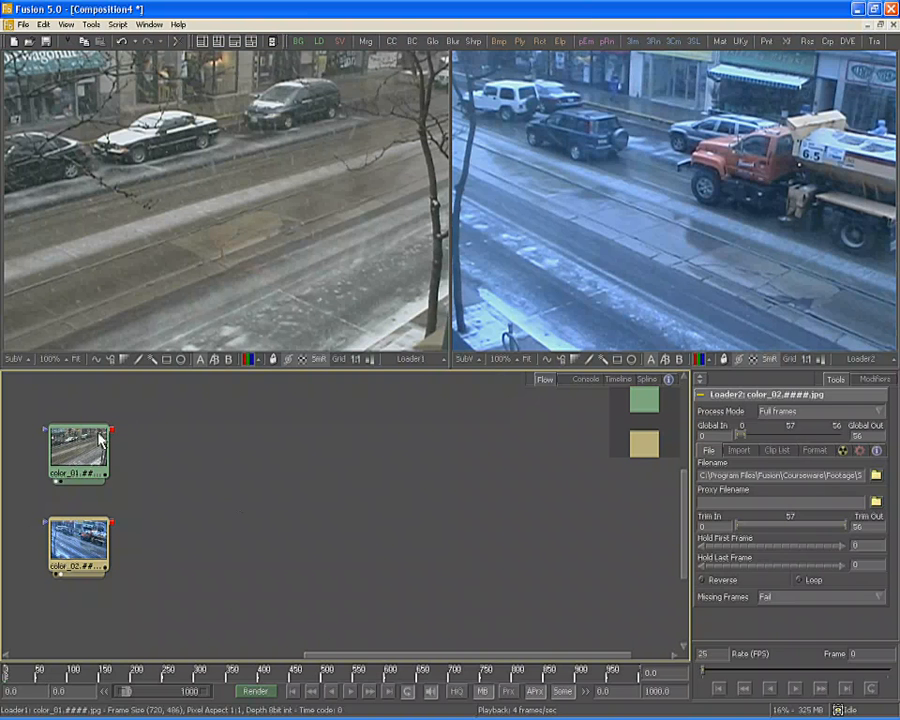
left_click_drag(80, 450, 91, 675)
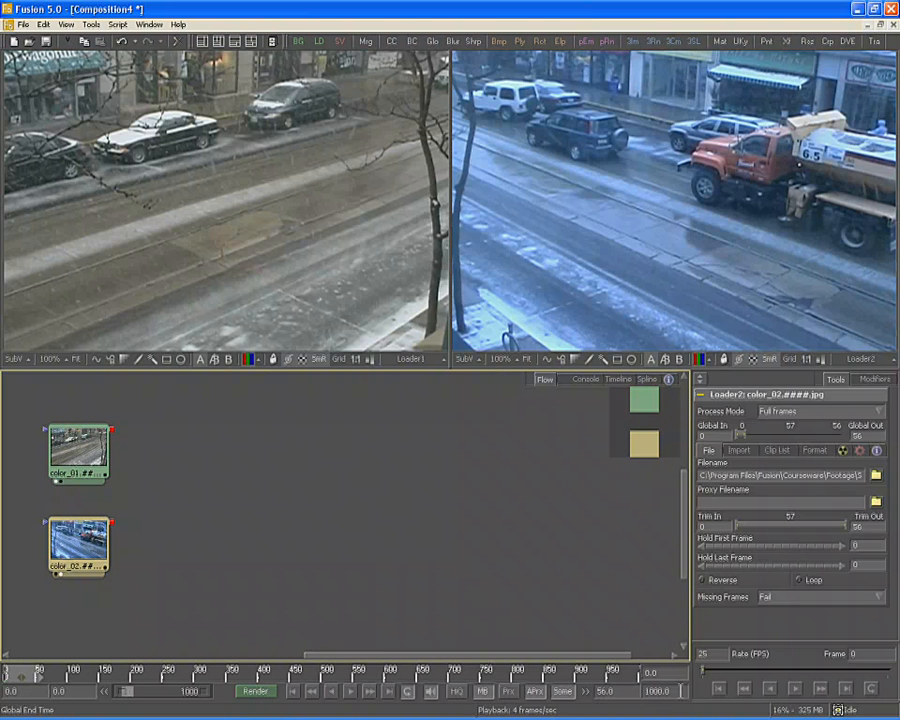
left_click_drag(672, 691, 571, 682)
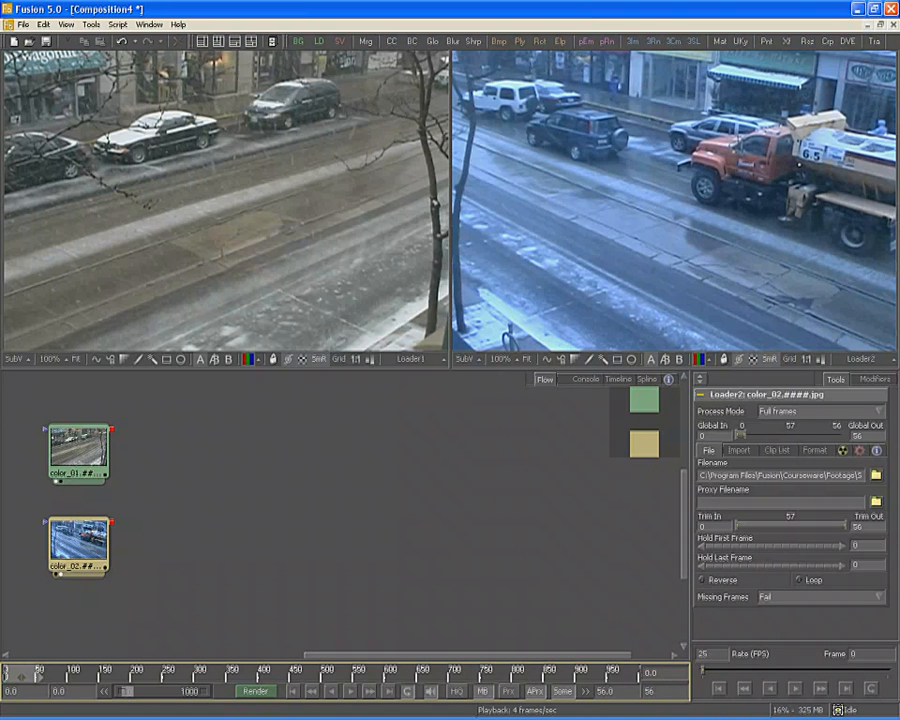
type("56")
key("Return")
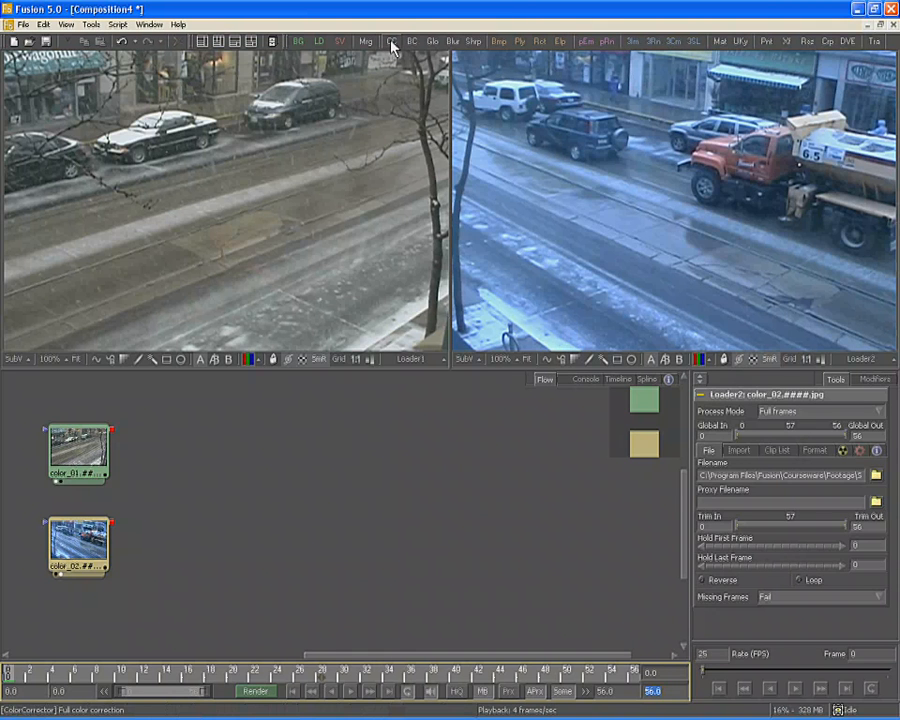
Attach ColorCorrector1 to the color_02 loader and browse its Levels, Histogram, Suppress and Colors pages
left_click_drag(392, 47, 680, 234)
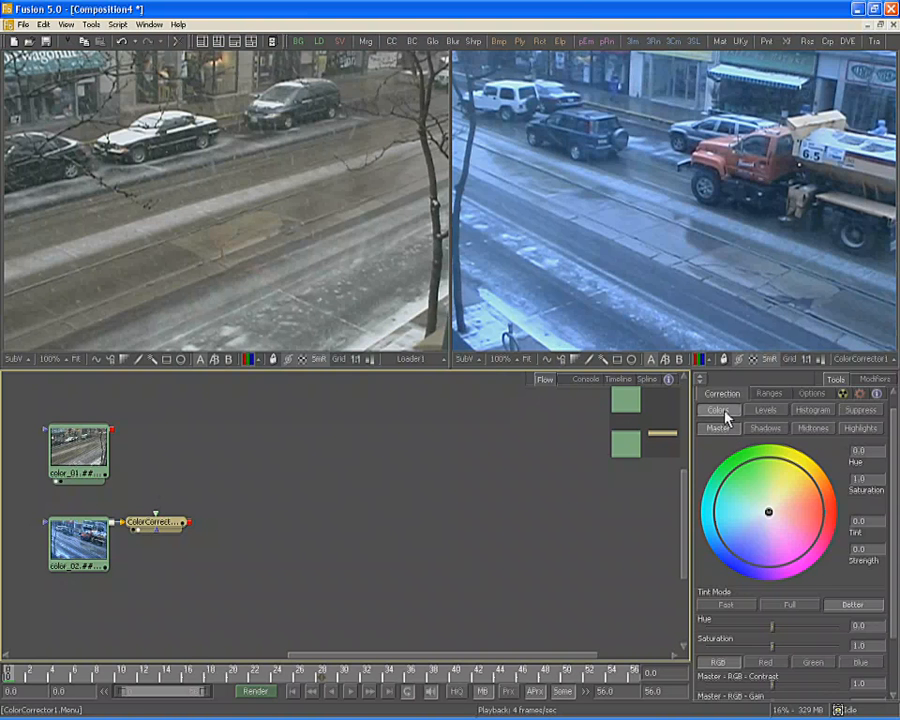
left_click(776, 415)
left_click(813, 412)
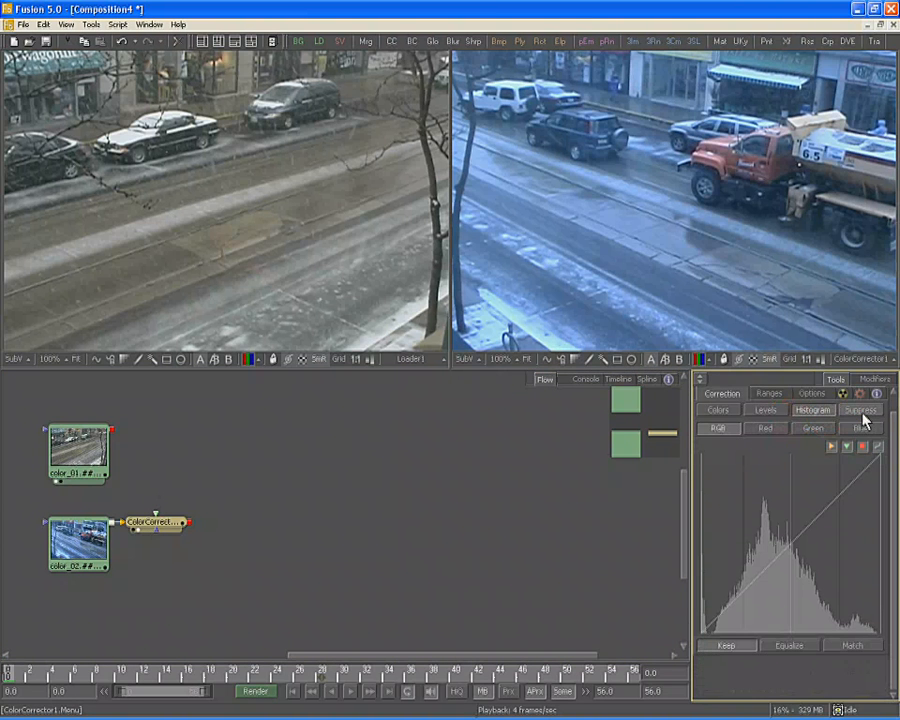
left_click(861, 413)
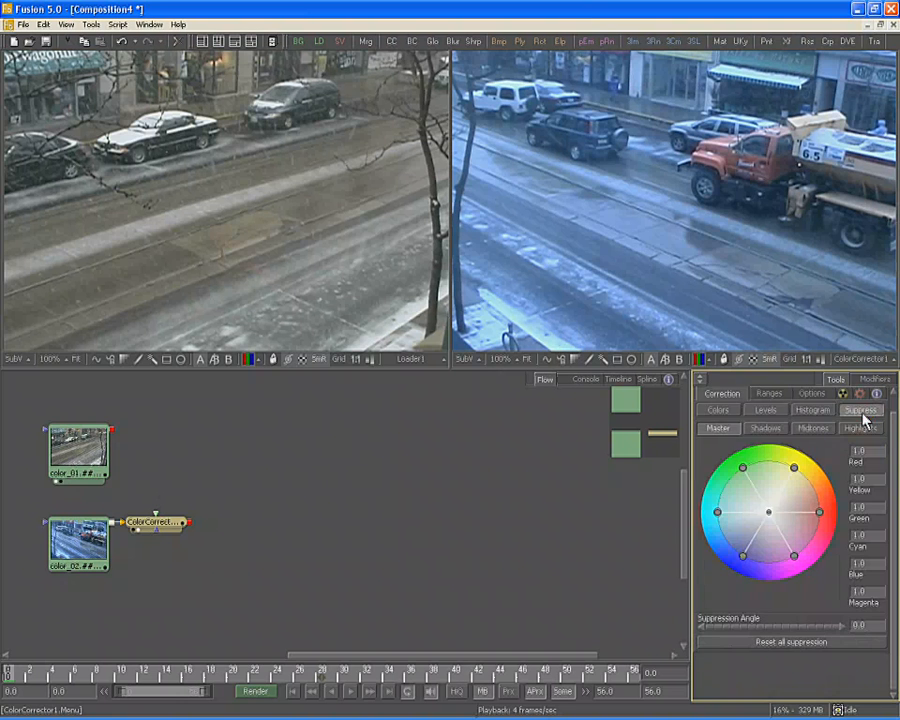
left_click(716, 409)
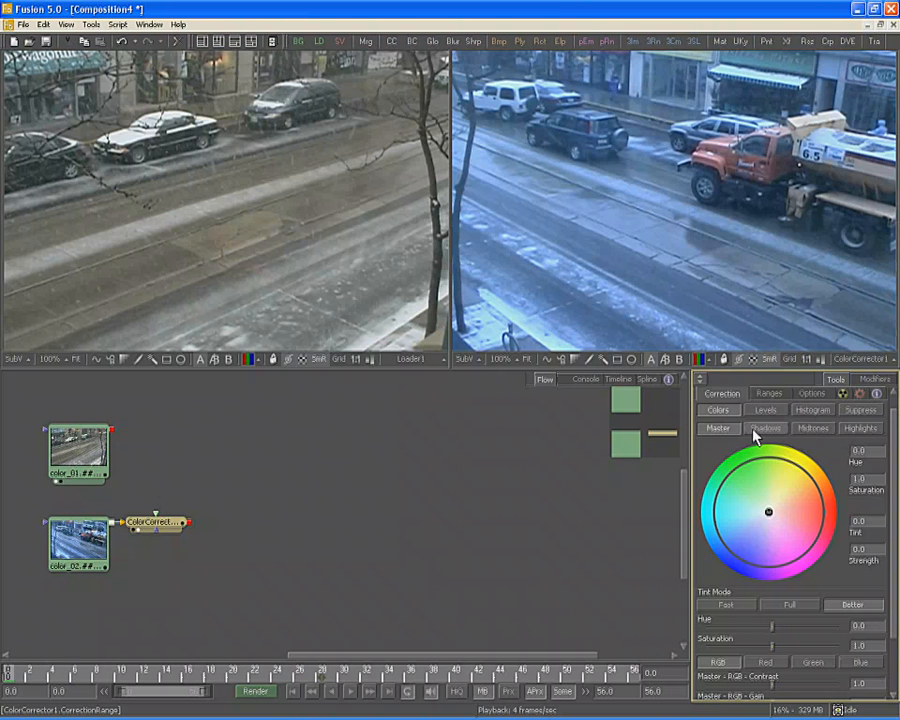
Warm the Master tint toward orange, about 0.09871 tint at 0.32888 strength
left_click(755, 432)
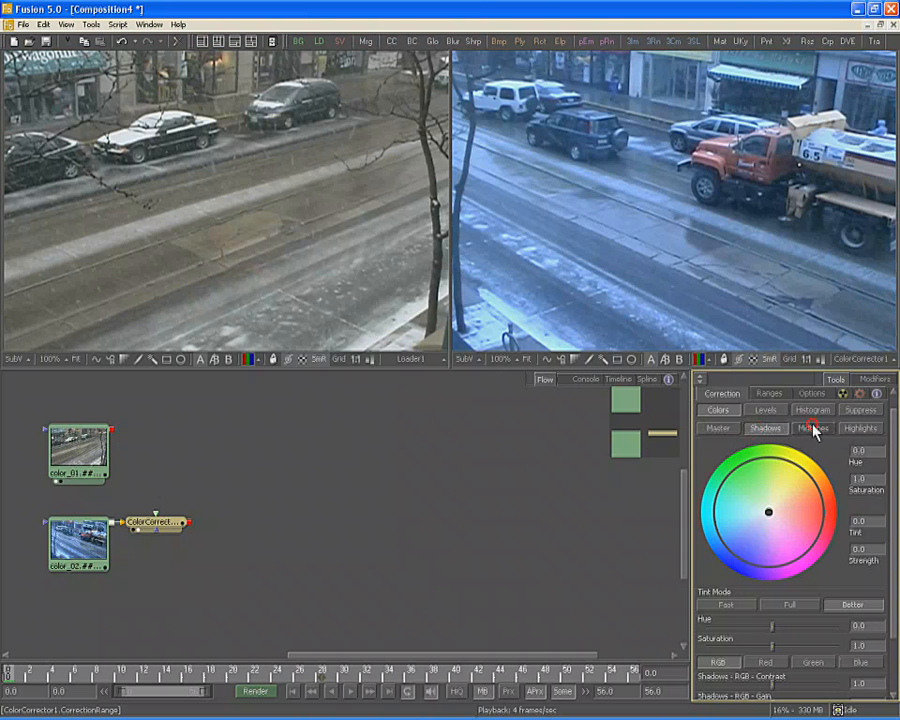
left_click(812, 428)
left_click(866, 431)
left_click(718, 445)
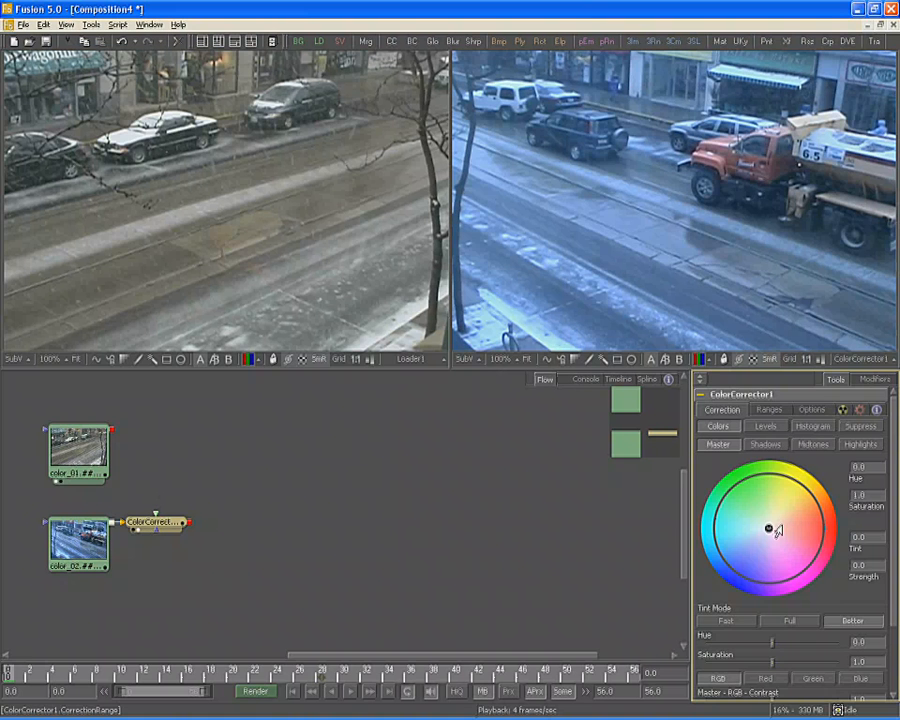
mouse_move(769, 530)
left_mouse_down()
mouse_move(769, 517)
mouse_move(795, 512)
left_mouse_up()
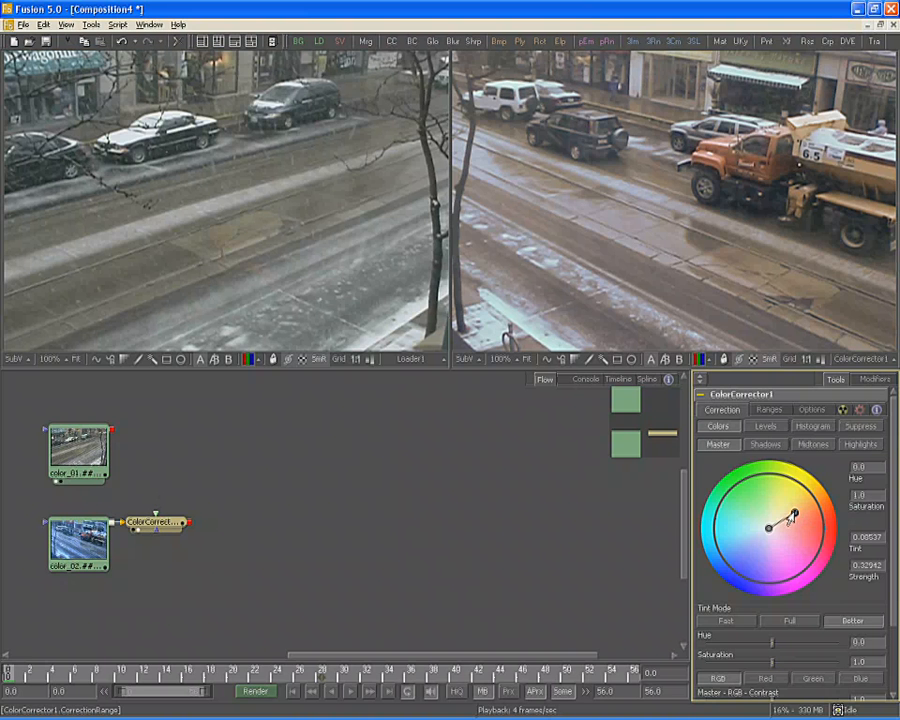
left_click_drag(793, 516, 793, 510)
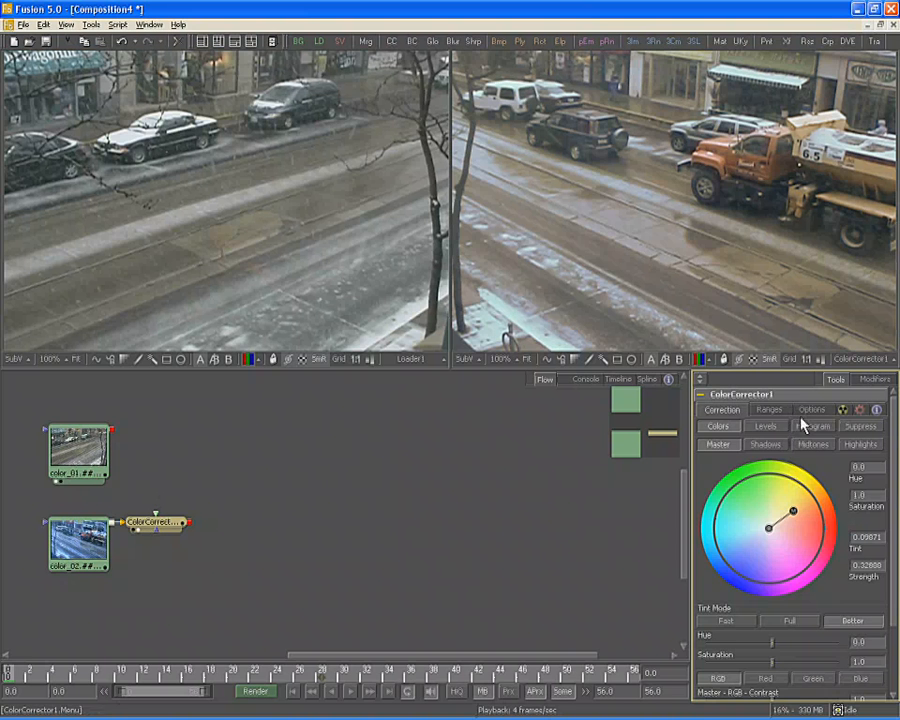
Tint the shadows, then set midtones to hue -0.0111, saturation 0.97727, tint -0.3125, strength 0.35022
left_click(772, 446)
mouse_move(763, 538)
left_mouse_down()
mouse_move(752, 510)
mouse_move(759, 561)
mouse_move(757, 553)
left_mouse_up()
left_click(812, 444)
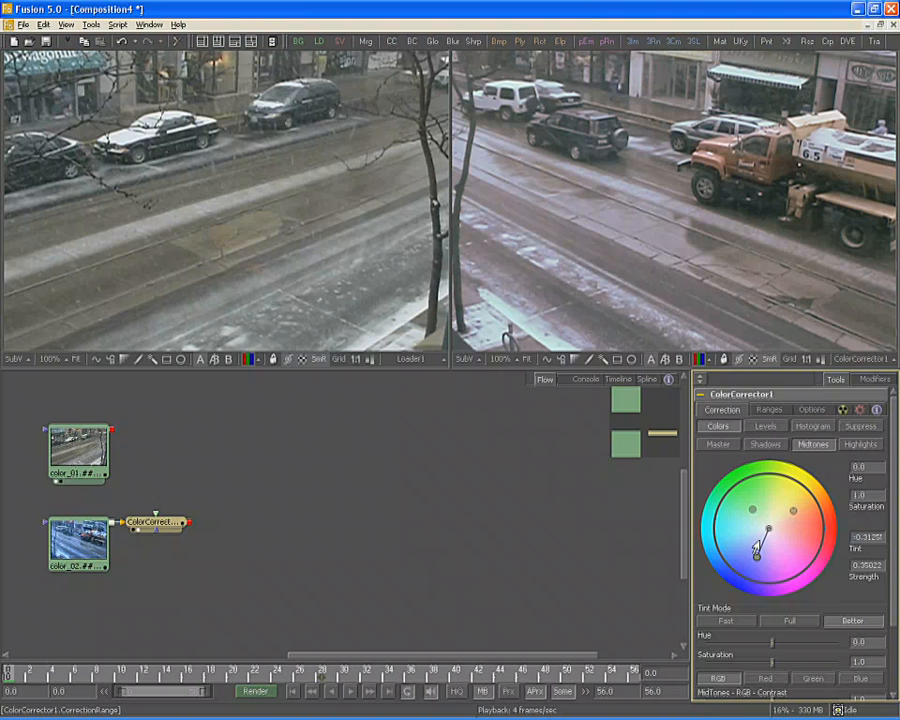
mouse_move(833, 534)
left_mouse_down()
mouse_move(791, 527)
mouse_move(822, 492)
mouse_move(813, 488)
mouse_move(831, 523)
left_mouse_up()
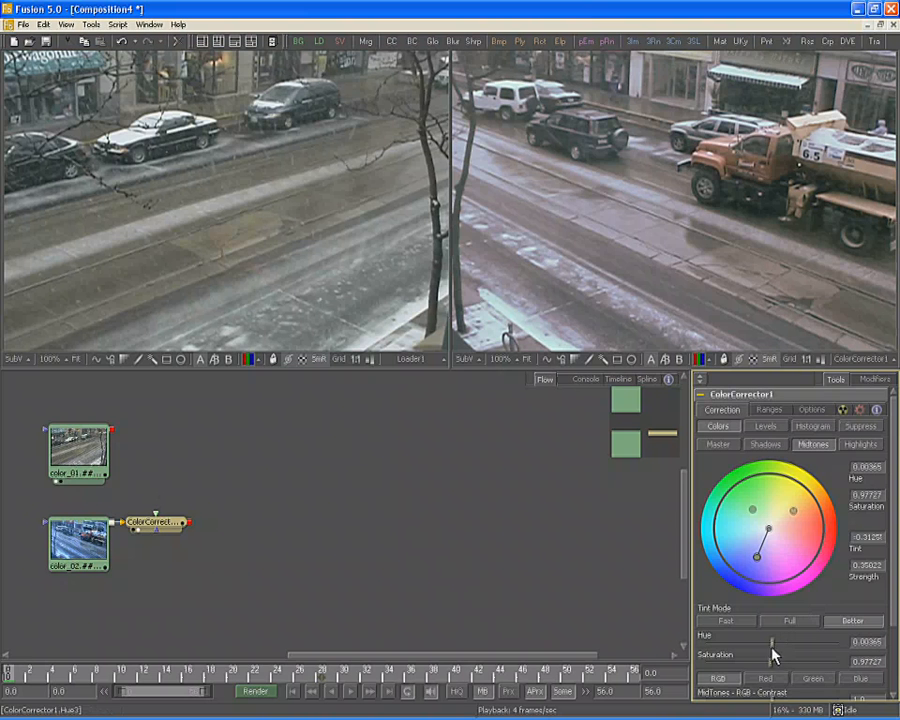
mouse_move(771, 643)
left_mouse_down()
mouse_move(787, 643)
mouse_move(771, 643)
left_mouse_up()
scroll(771, 600, "down", 3)
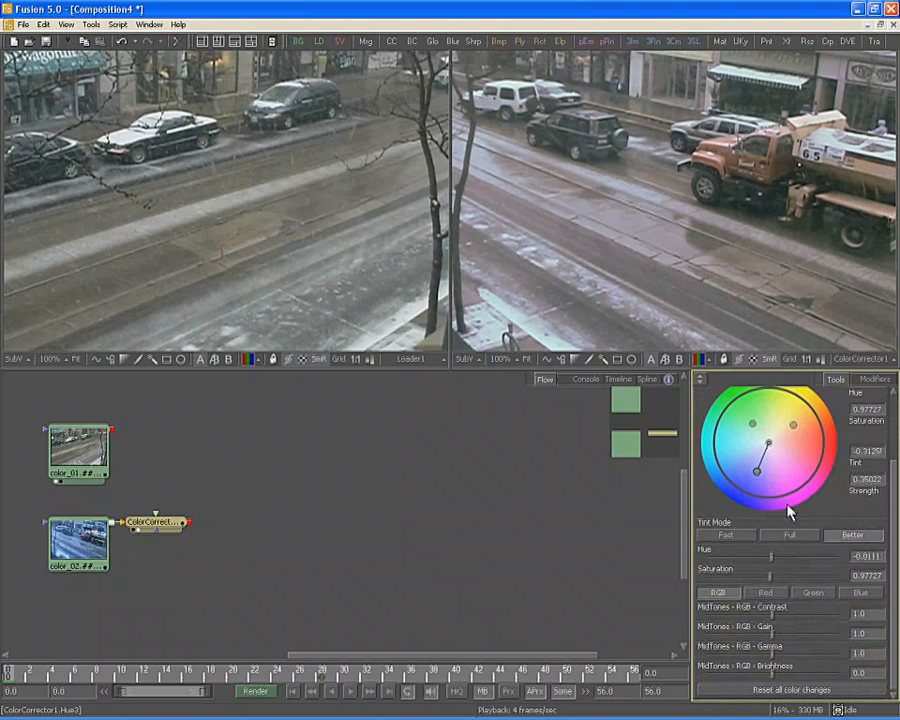
Lower Highlights green contrast to 0.78888, then reset all colour changes to defaults
left_click(768, 593)
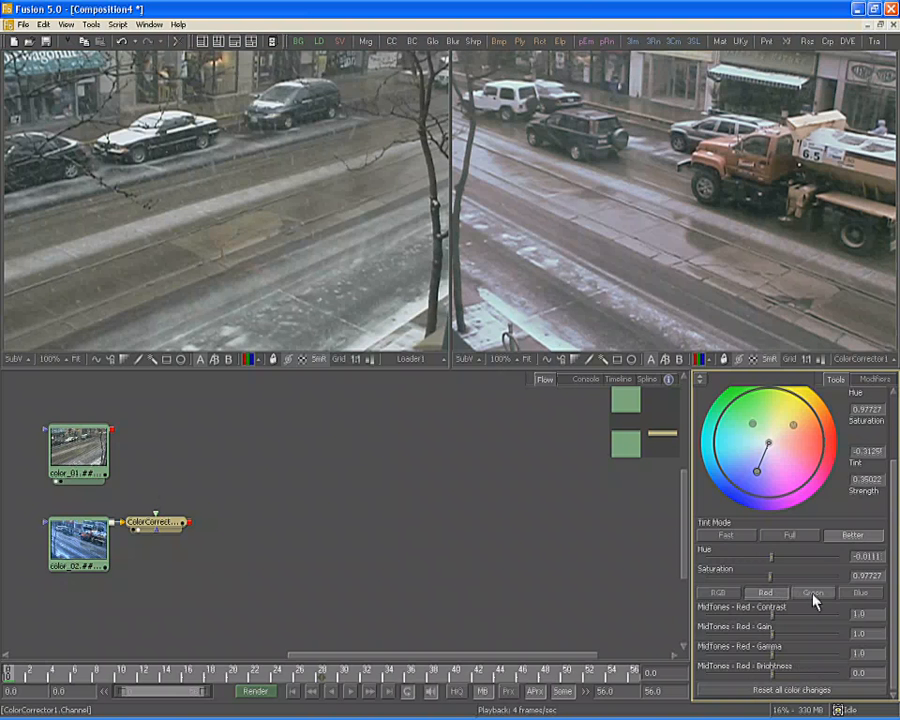
left_click(812, 595)
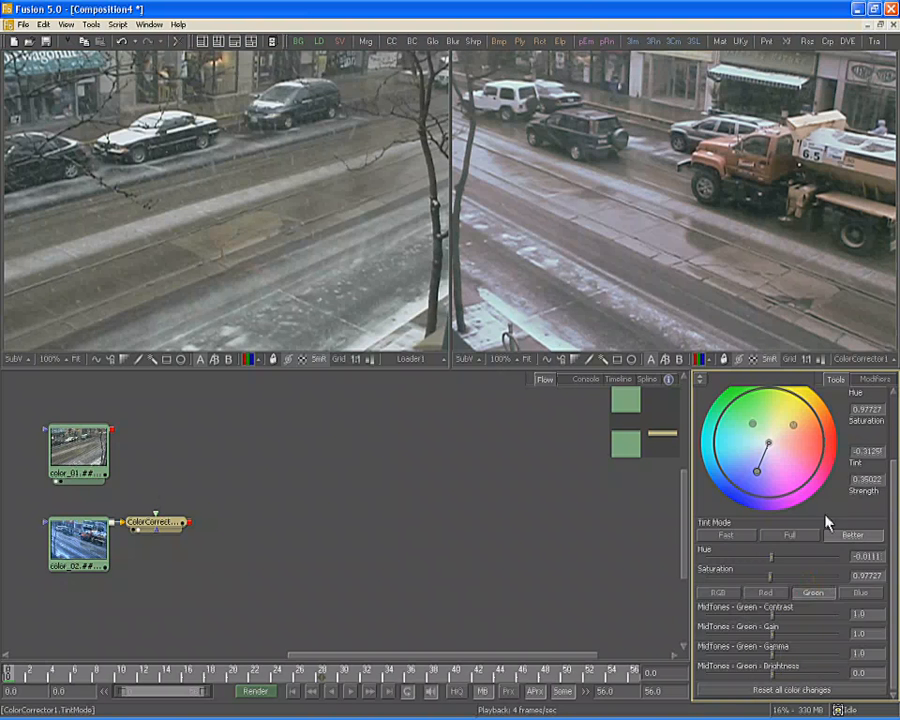
scroll(822, 540, "up", 2)
left_click(843, 436)
scroll(810, 560, "down", 3)
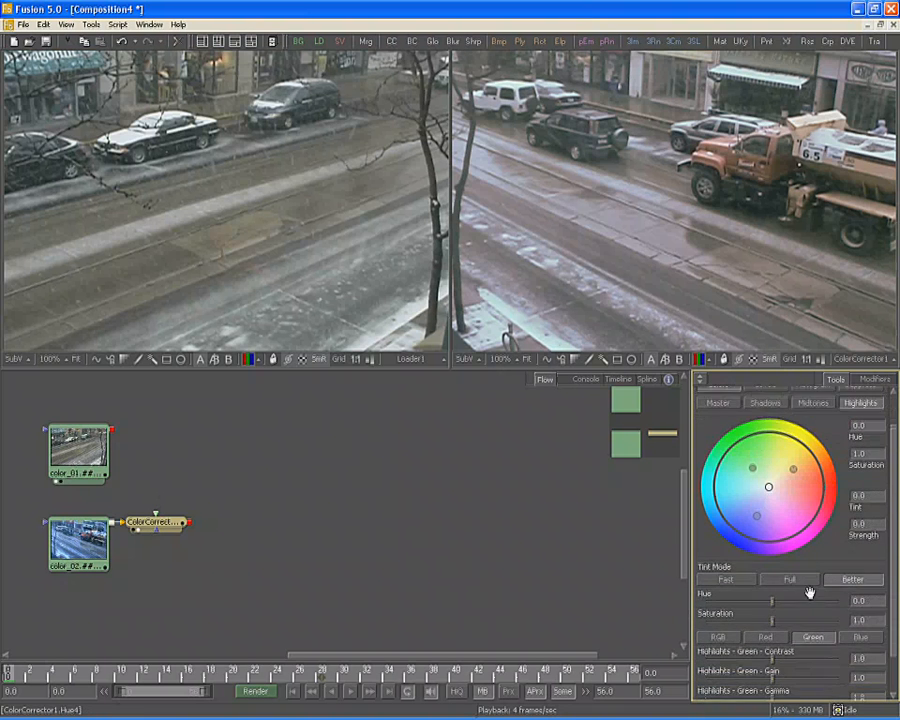
left_click_drag(771, 614, 758, 614)
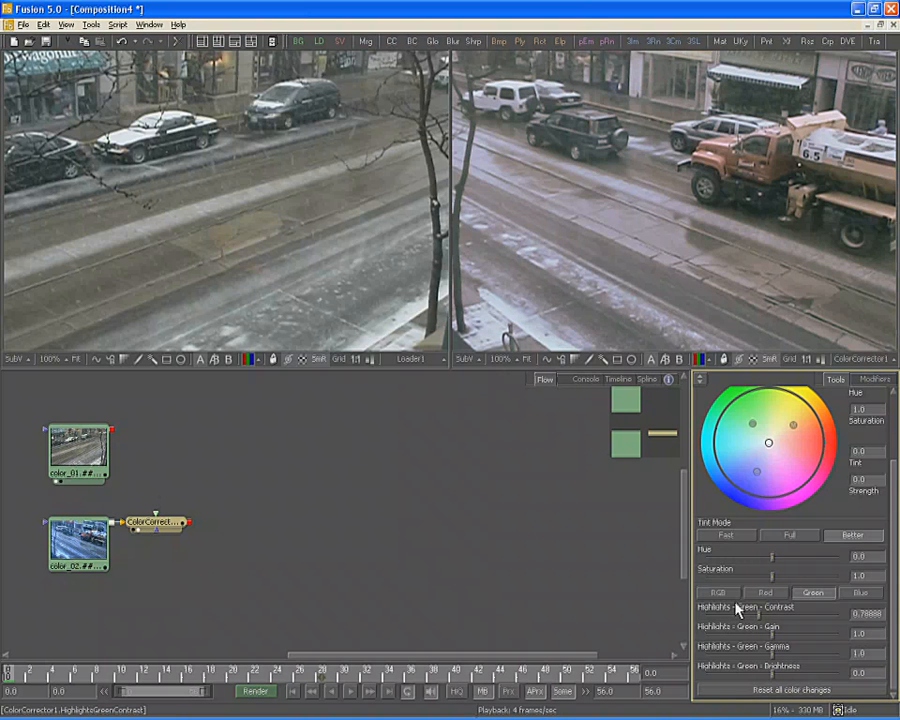
left_click(815, 690)
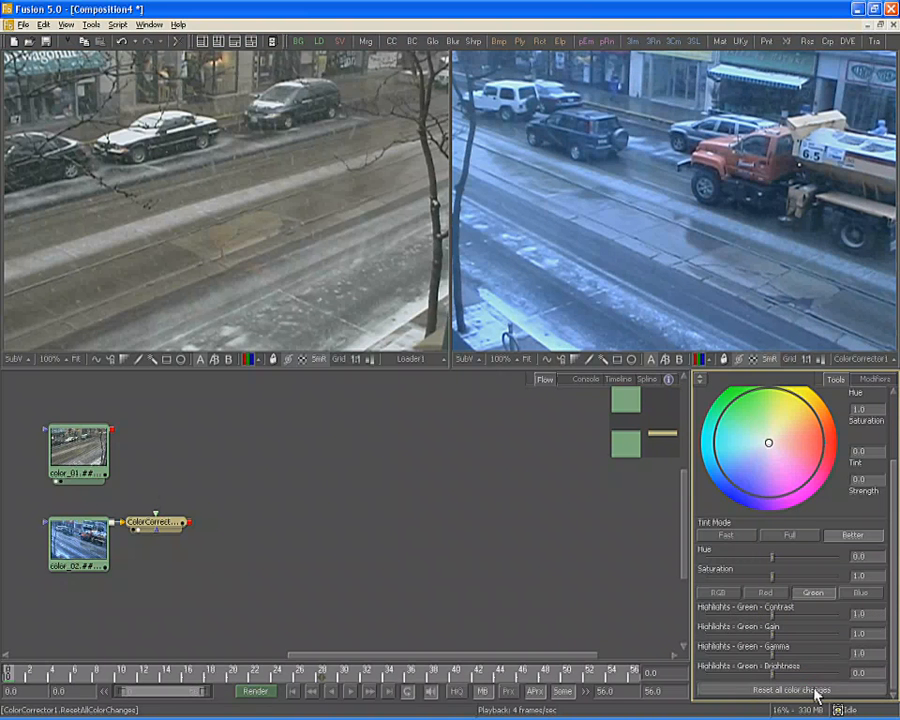
scroll(835, 500, "up", 3)
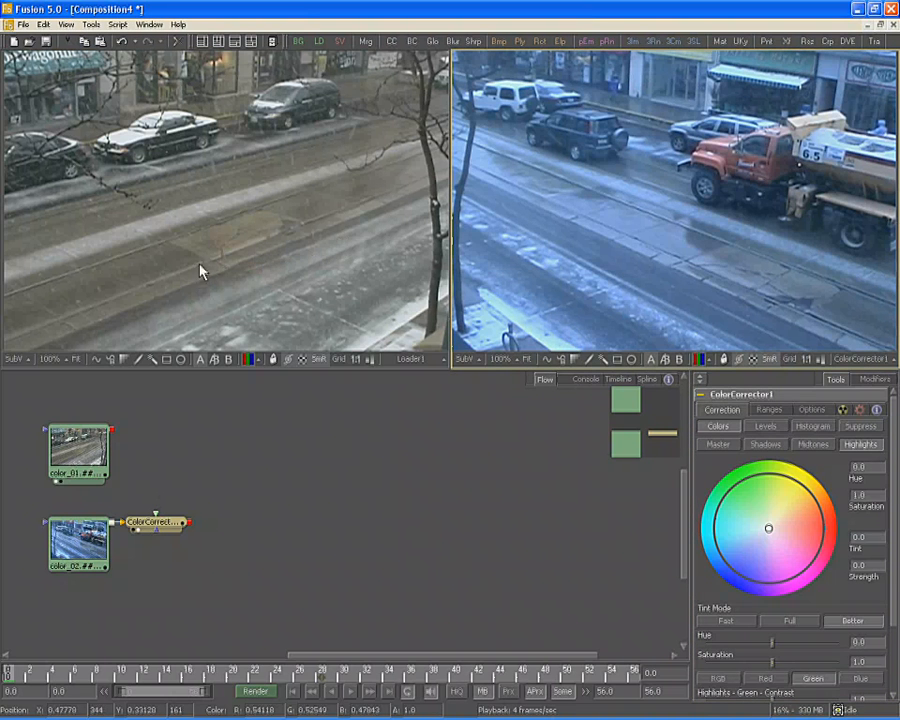
Show histogram subviews over both clips, then switch the corrected viewer's subview to a vectorscope
left_click(14, 359)
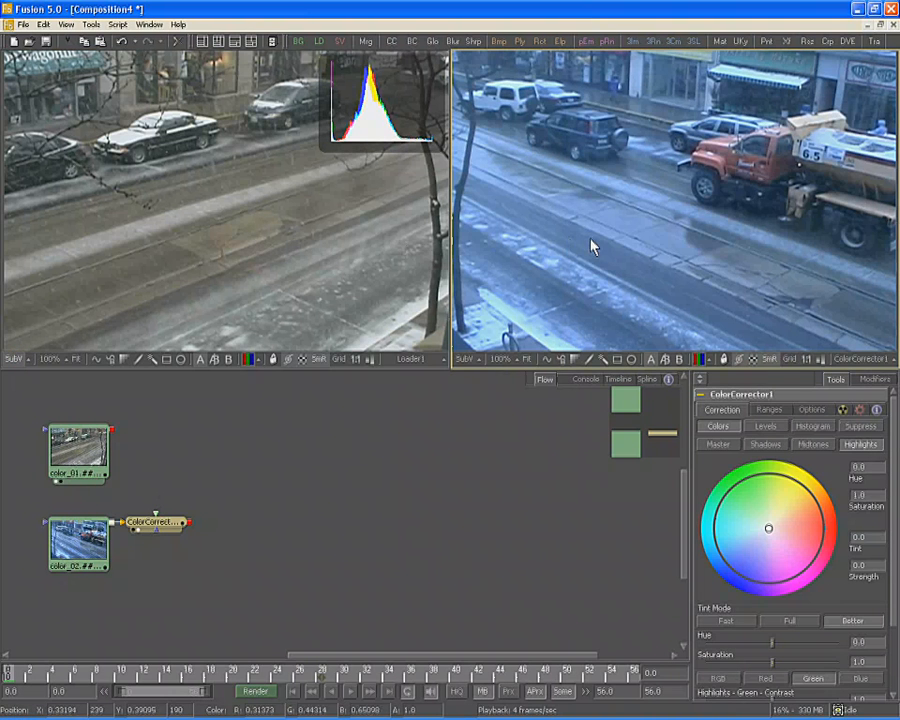
key("v")
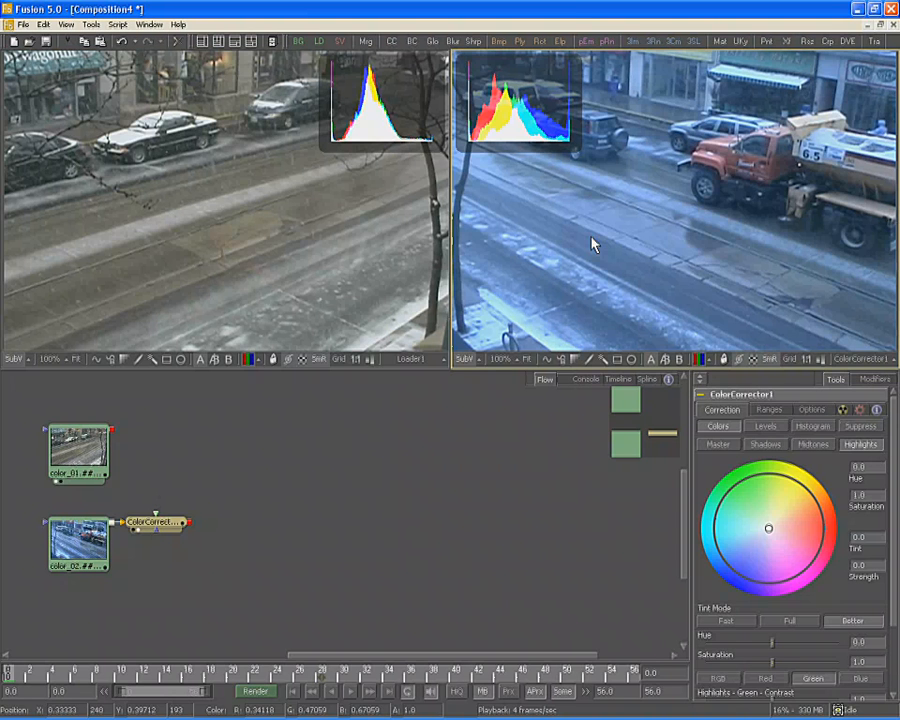
left_click(478, 365)
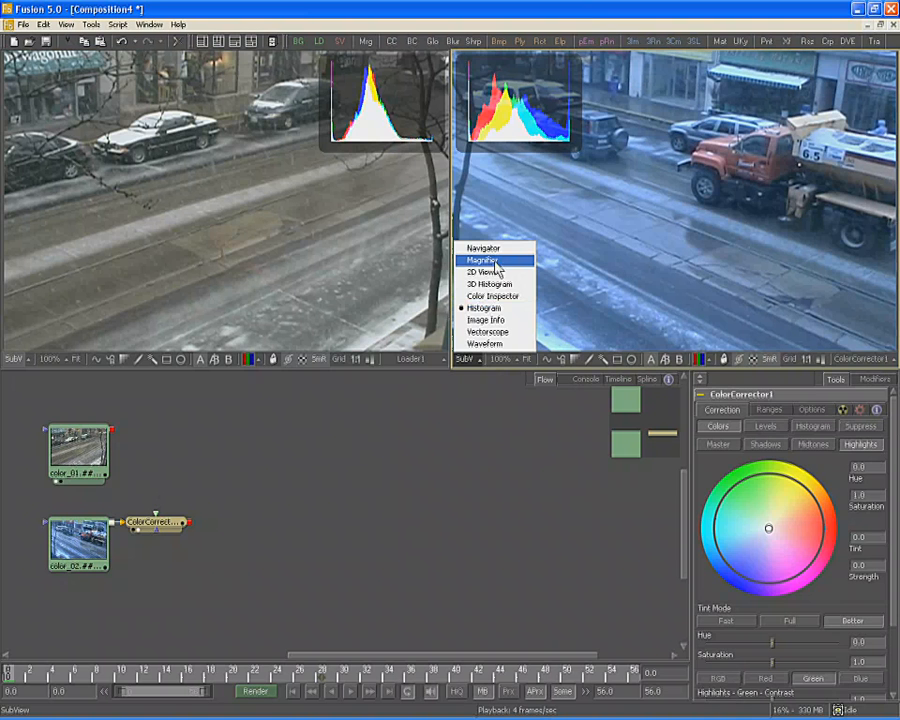
left_click(490, 331)
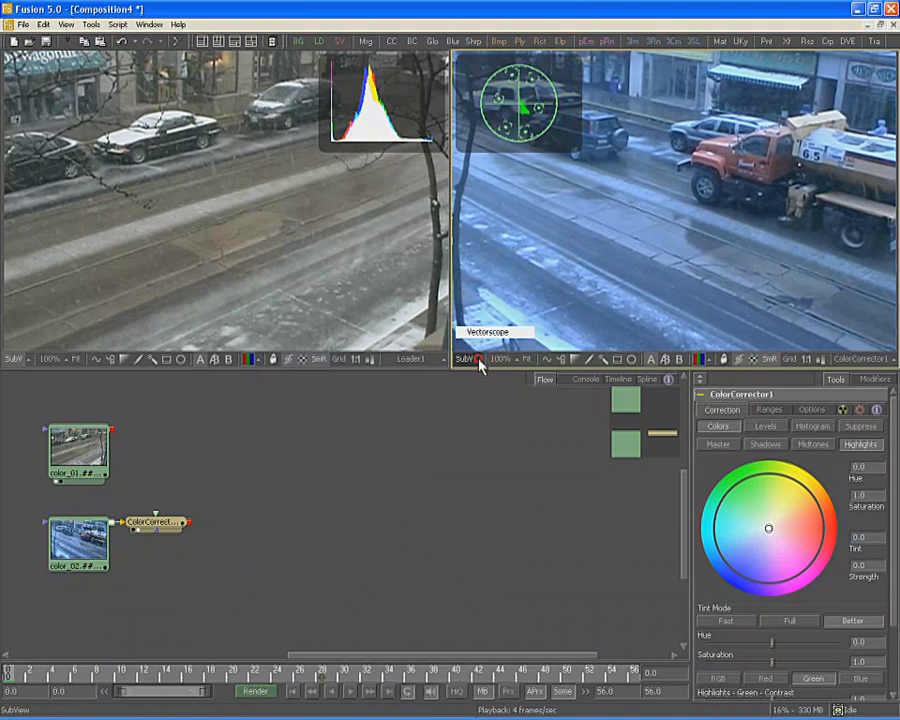
Swap the vectorscope back to a histogram and limit both viewers' histograms to the blue channel
left_click(479, 359)
left_click(483, 309)
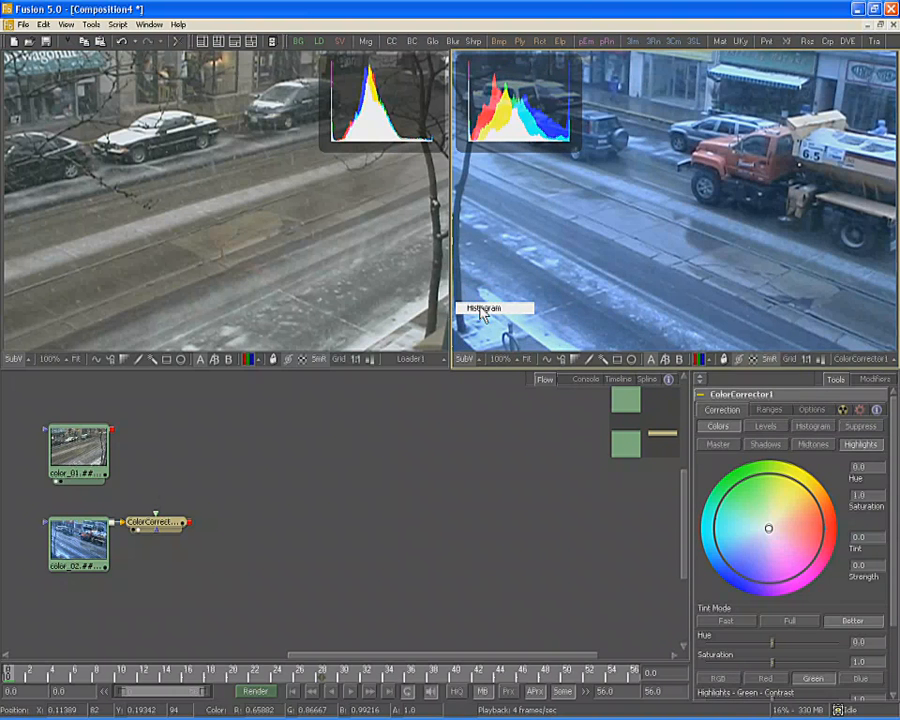
right_click(499, 90)
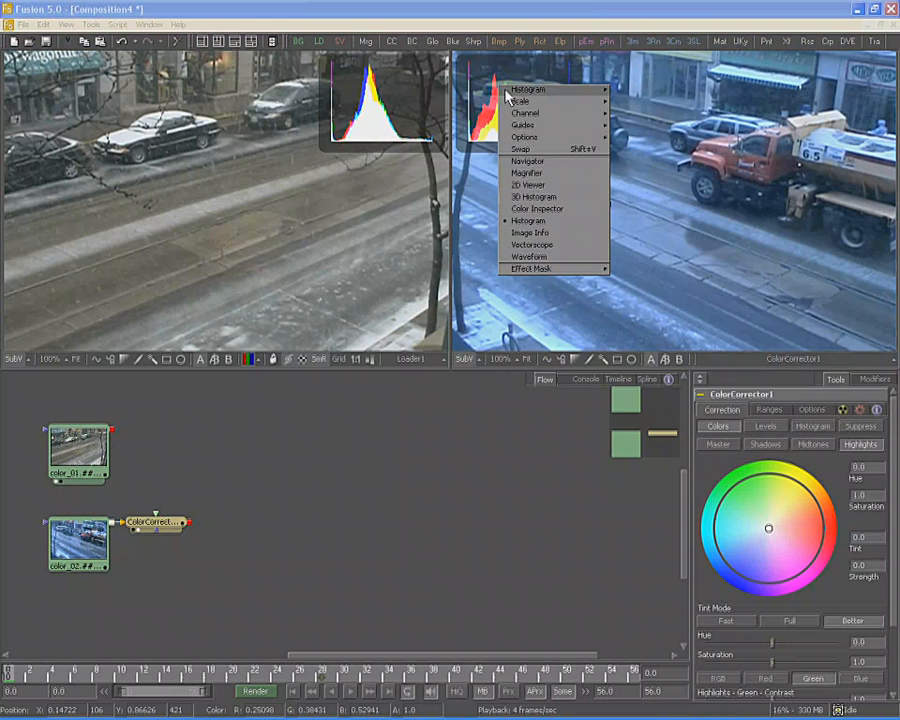
mouse_move(516, 115)
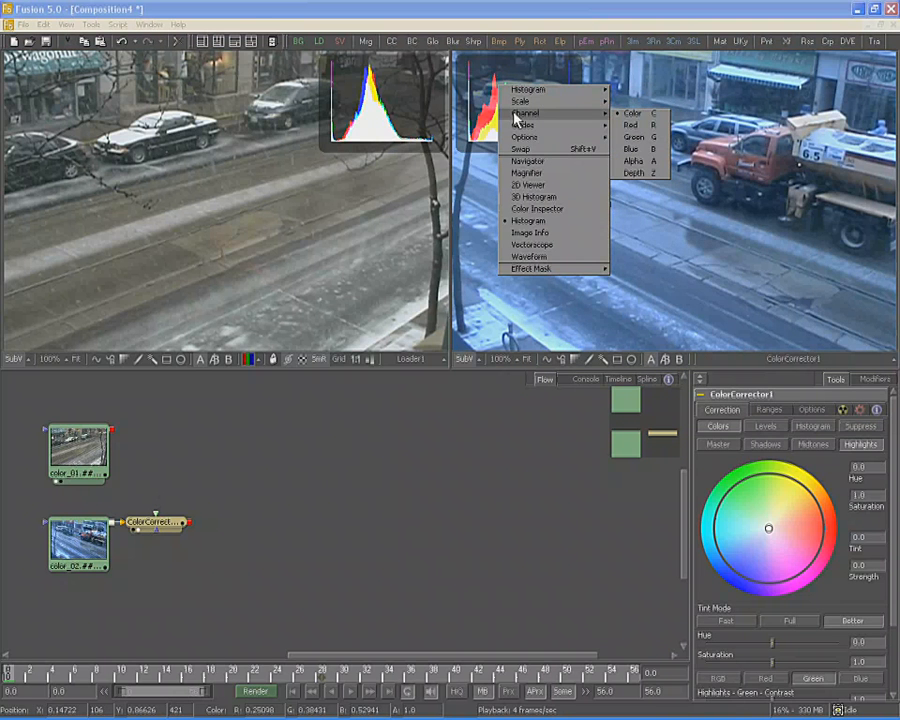
left_click(645, 150)
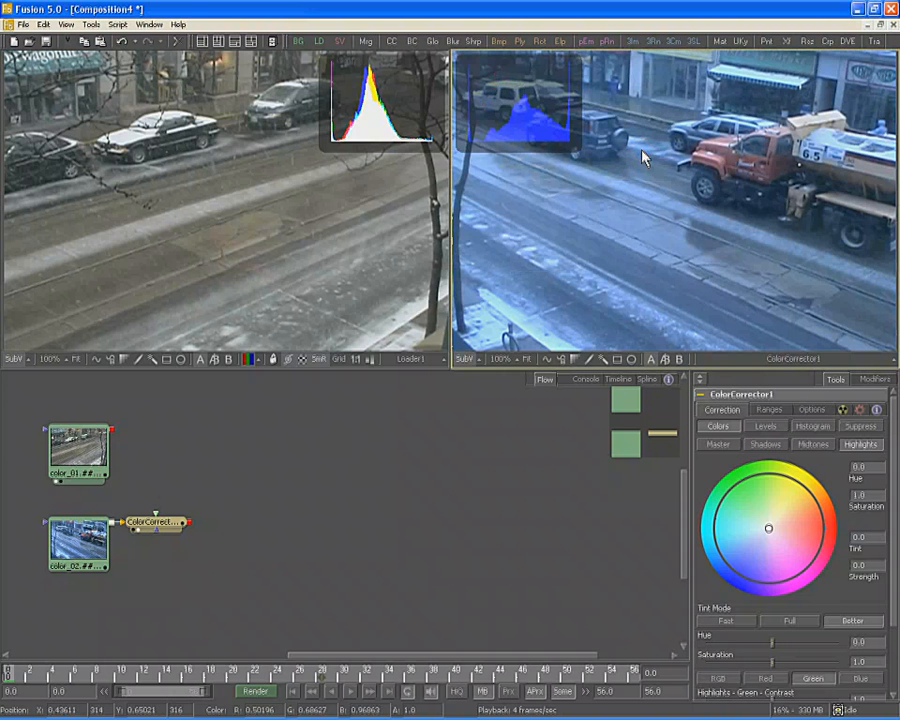
left_click(375, 124)
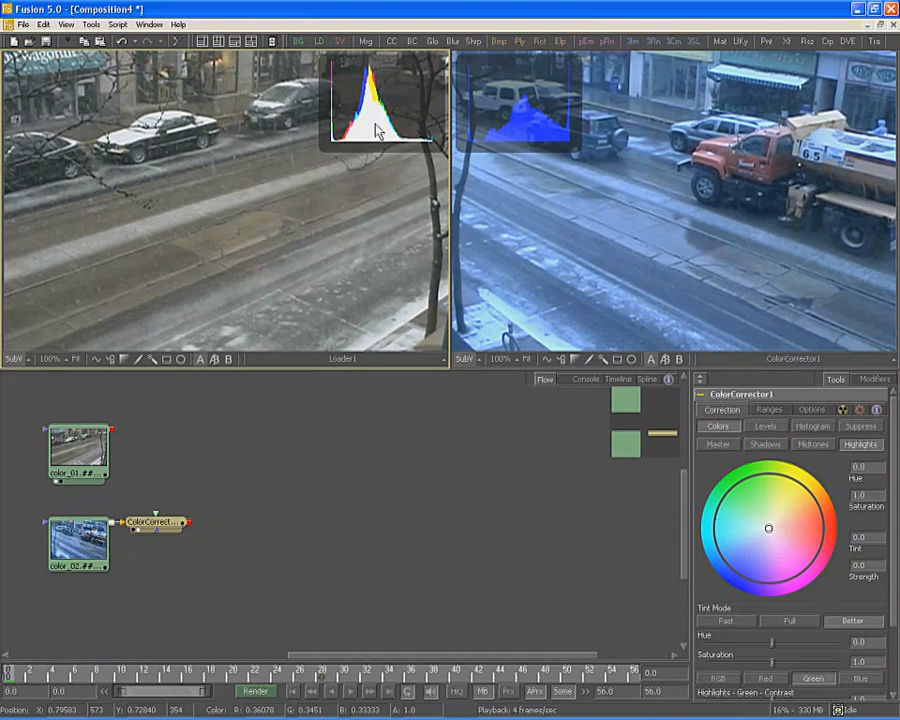
key("b")
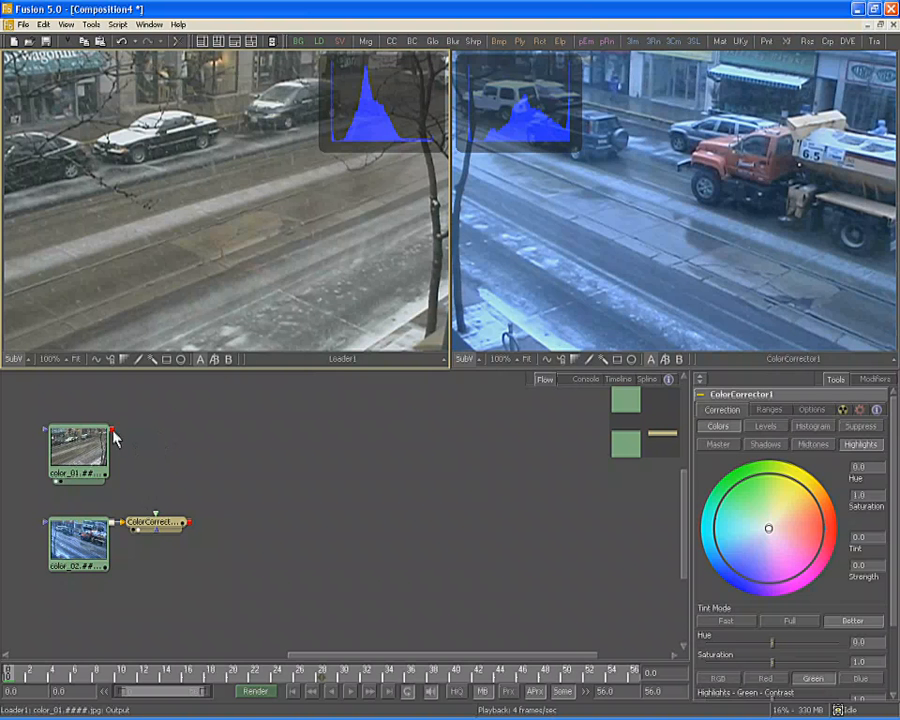
Feed Loader1 into ColorCorrector1, apply an RGB histogram Match, and play to check
left_click_drag(113, 430, 158, 519)
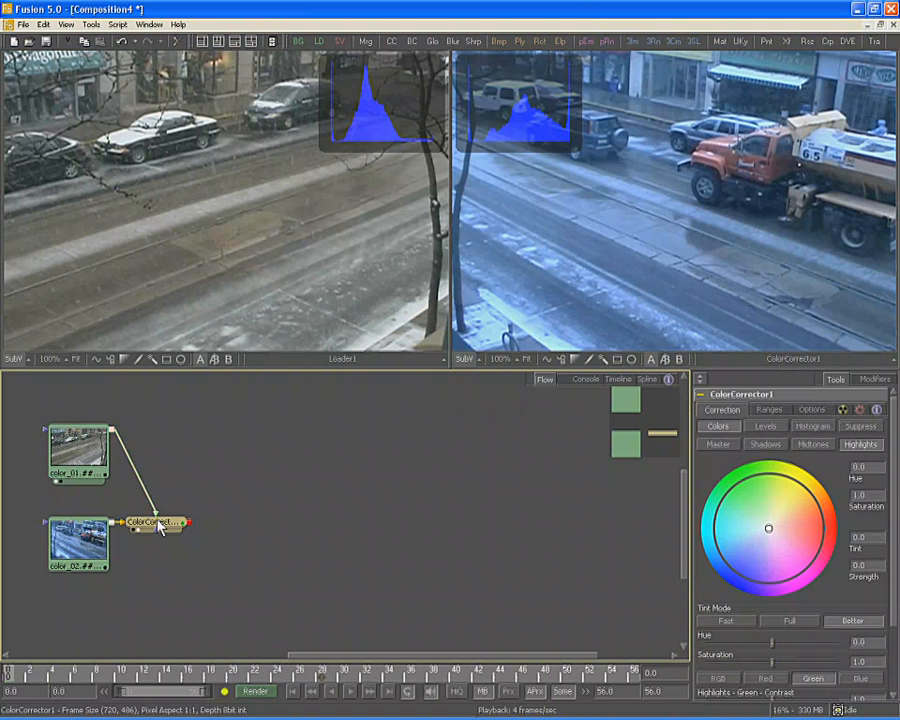
left_click(812, 426)
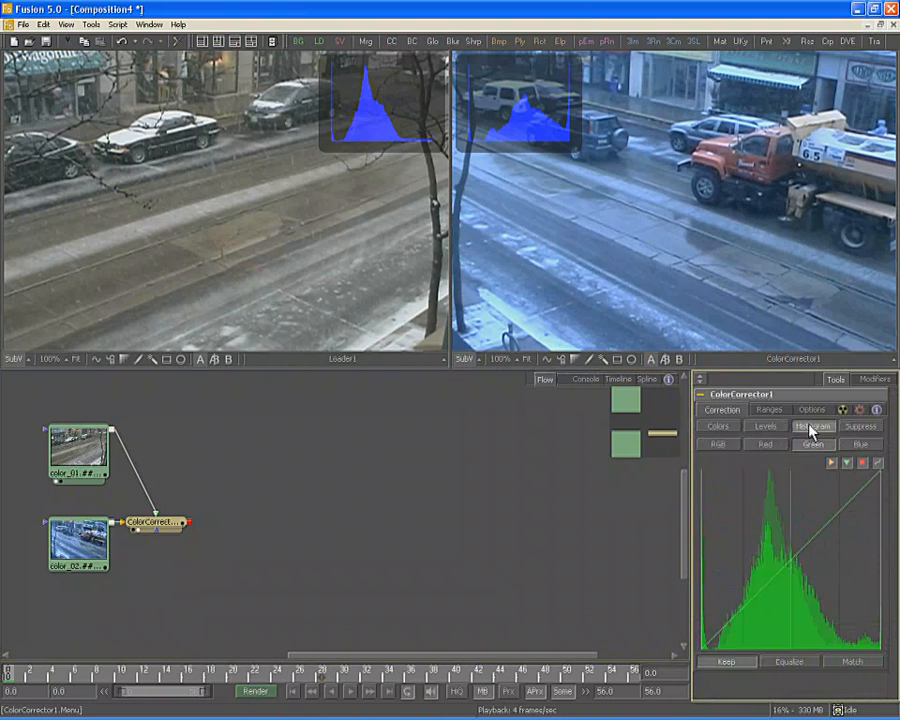
left_click(714, 446)
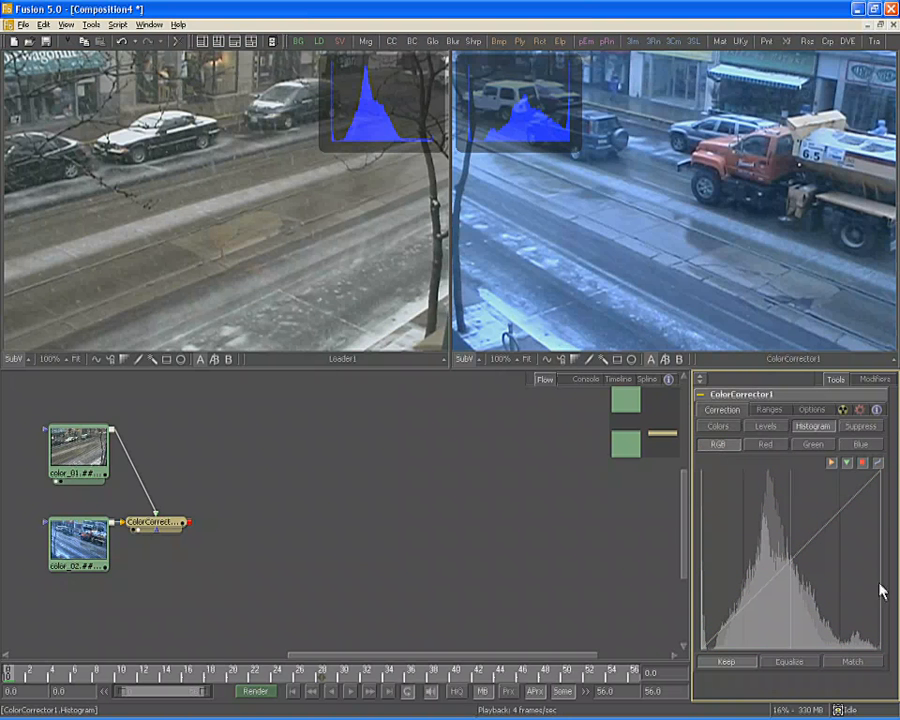
left_click(845, 663)
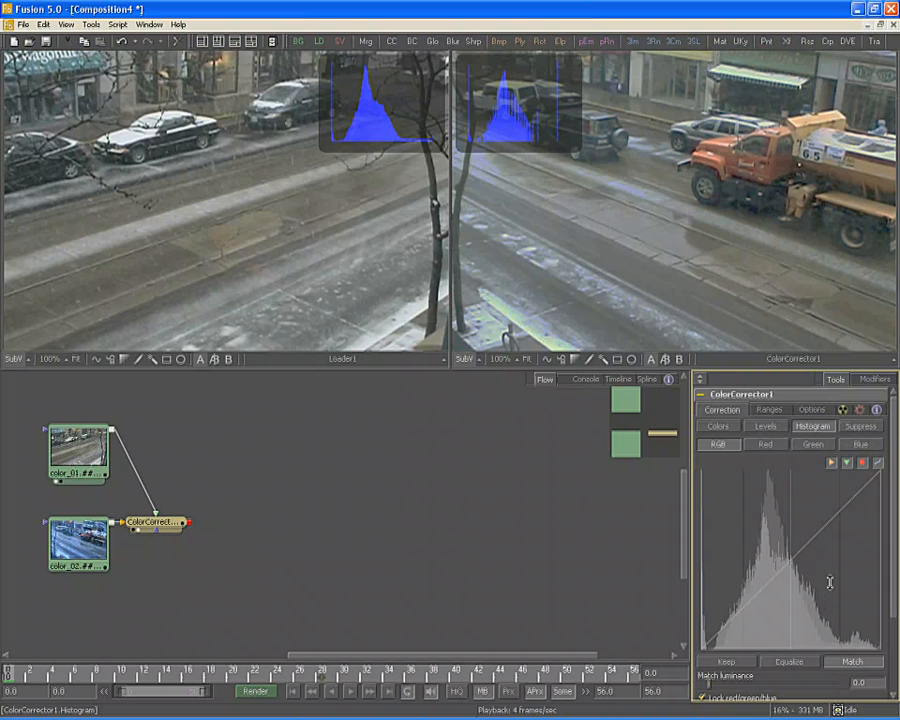
key("space")
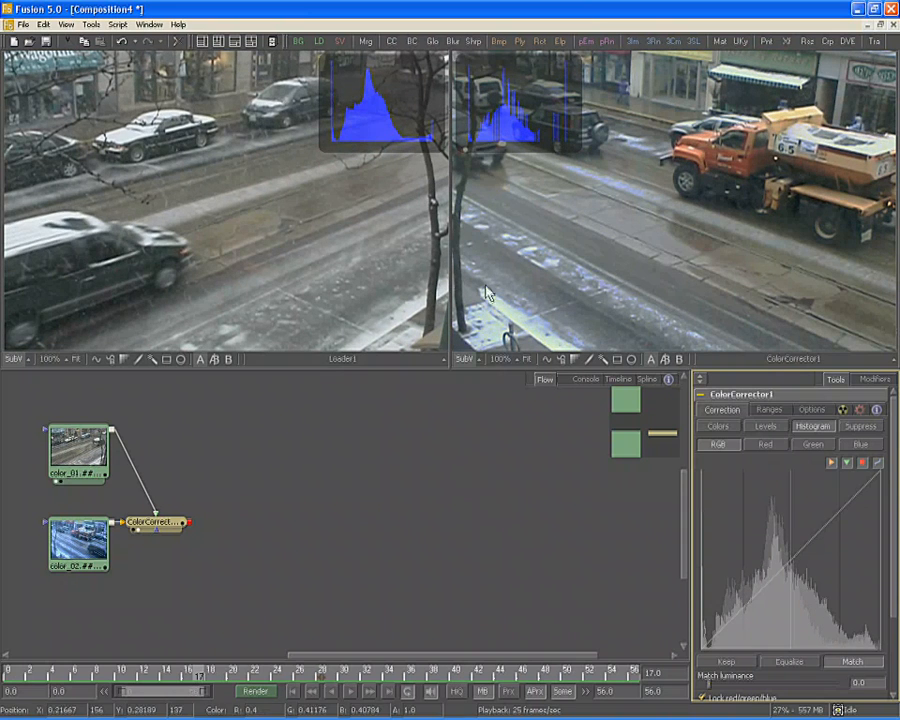
Return to frame 12, take a Snapshot match, and play the clip to review it
mouse_move(165, 672)
left_mouse_down()
mouse_move(100, 672)
mouse_move(160, 676)
left_mouse_up()
scroll(810, 625, "down", 5)
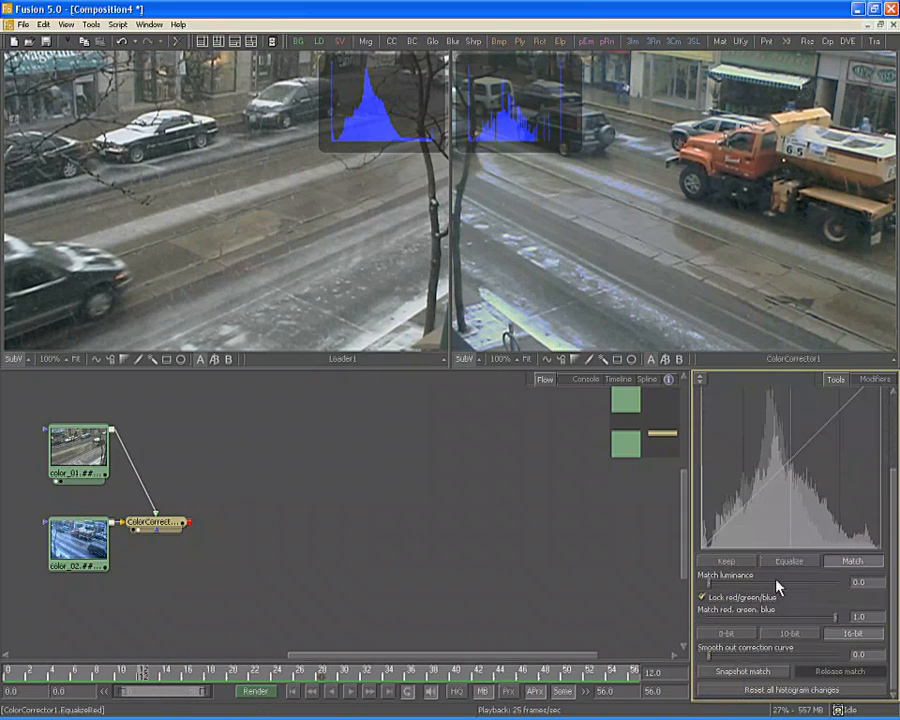
left_click(753, 672)
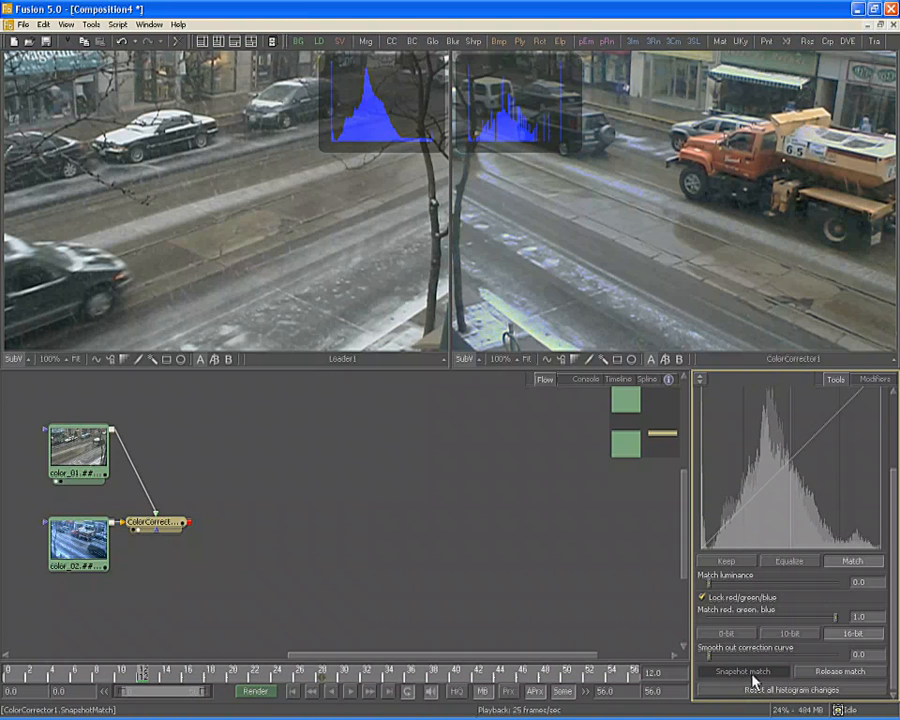
key("space")
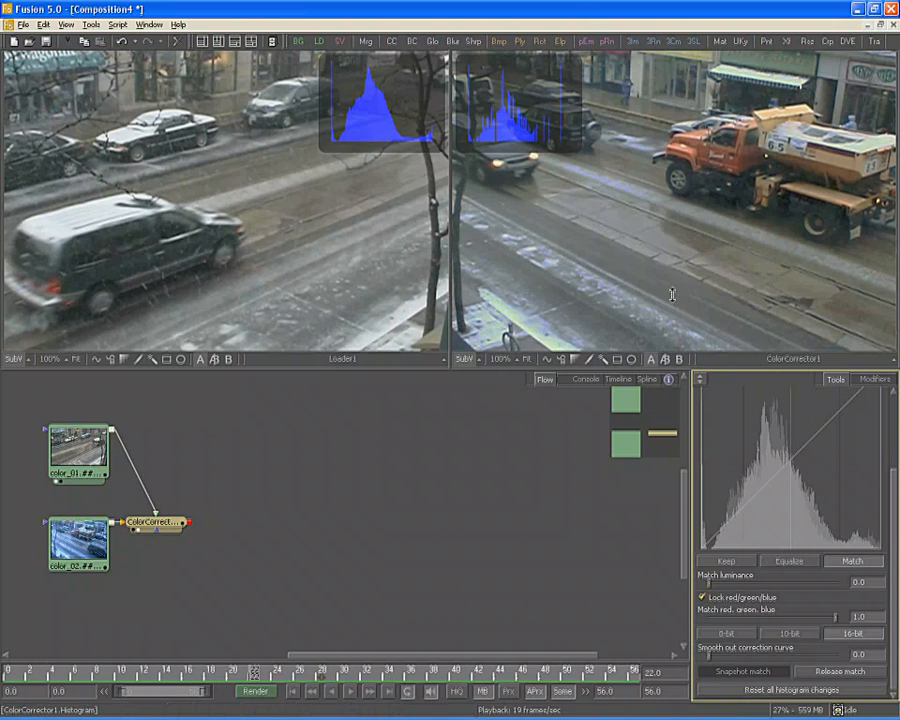
left_click_drag(786, 424, 789, 514)
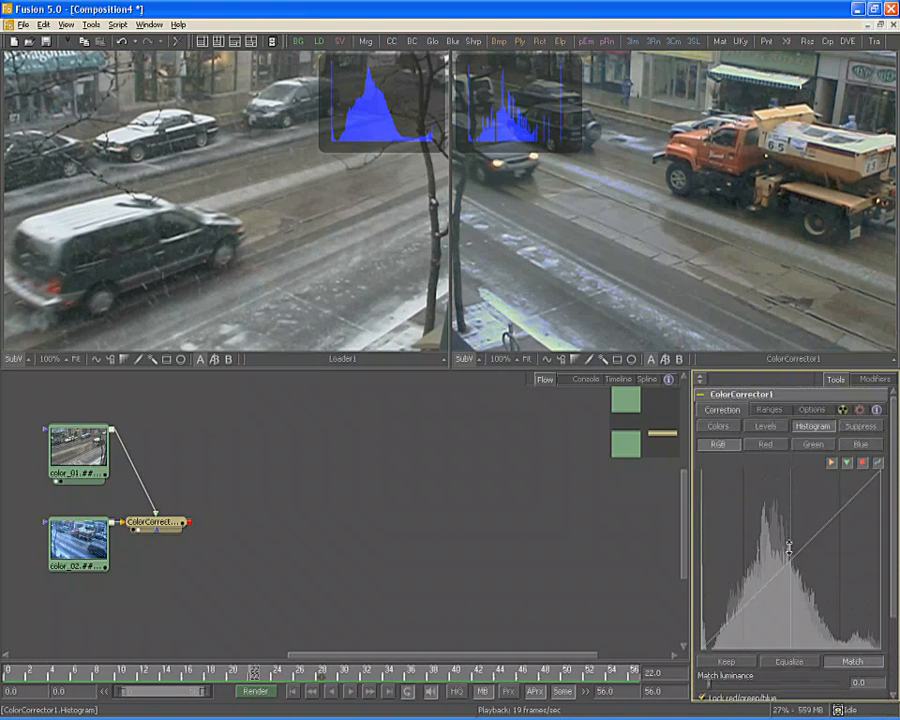
Reshape the Highlights range curve so its point sits near X 0.65, Y 0.81
left_click(776, 410)
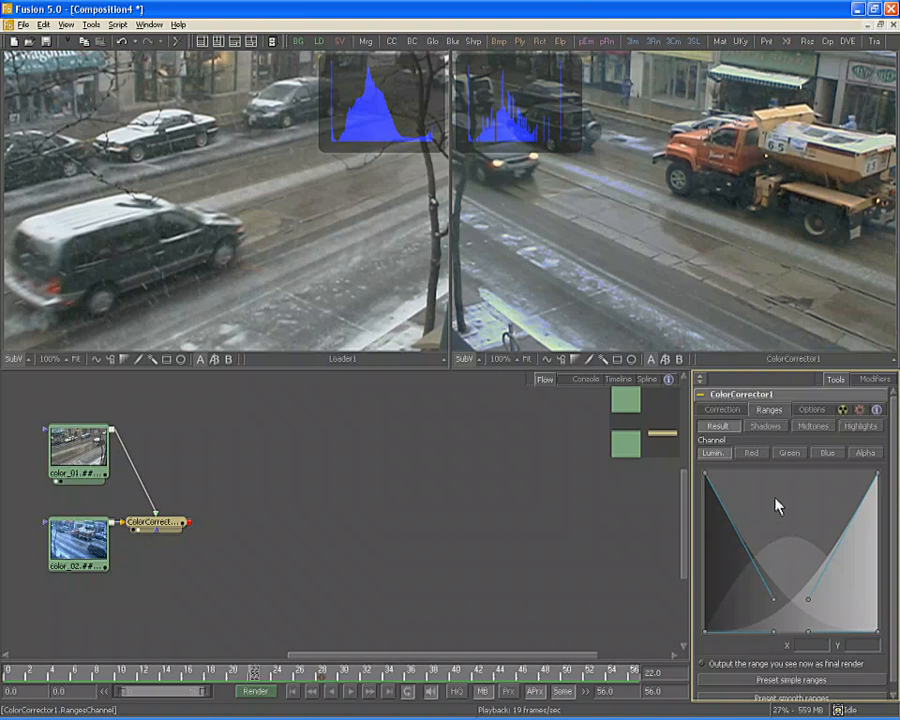
left_click(862, 426)
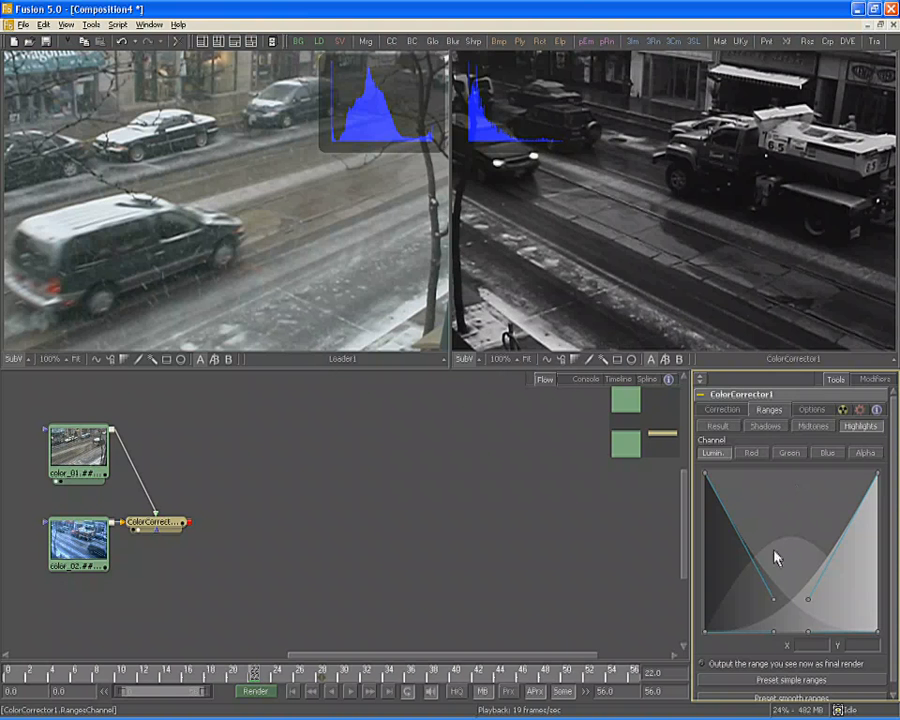
left_click_drag(705, 631, 770, 631)
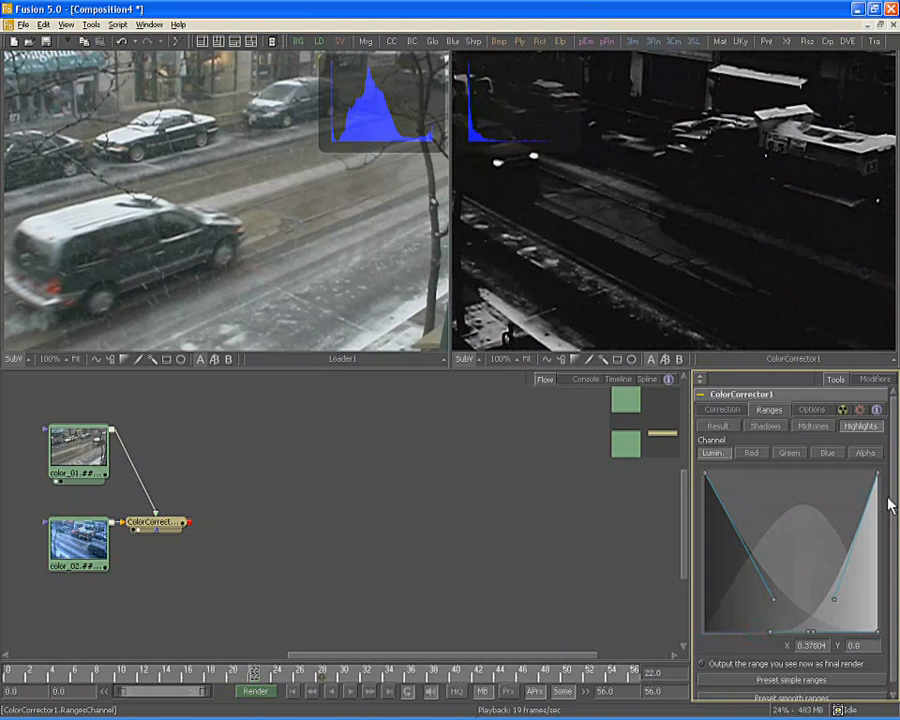
left_click_drag(873, 478, 841, 482)
left_click_drag(812, 598, 811, 508)
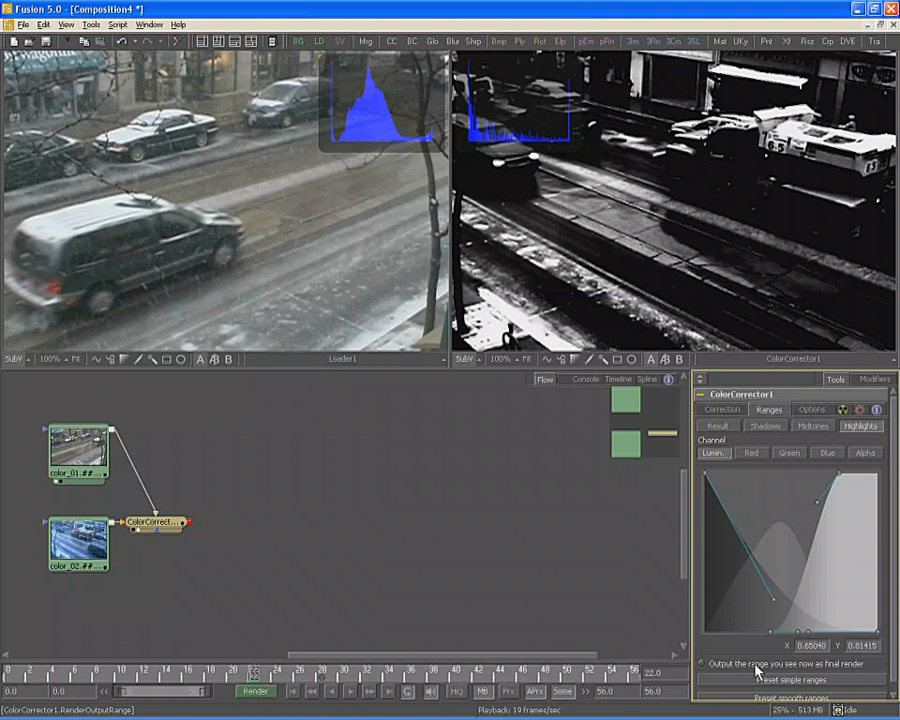
left_click(718, 428)
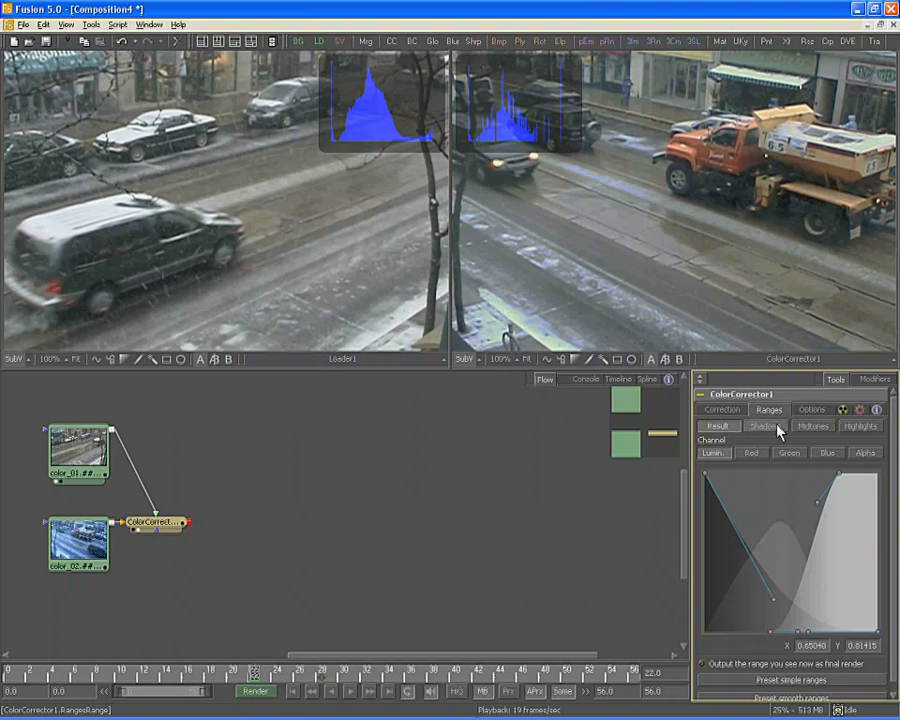
left_click(717, 411)
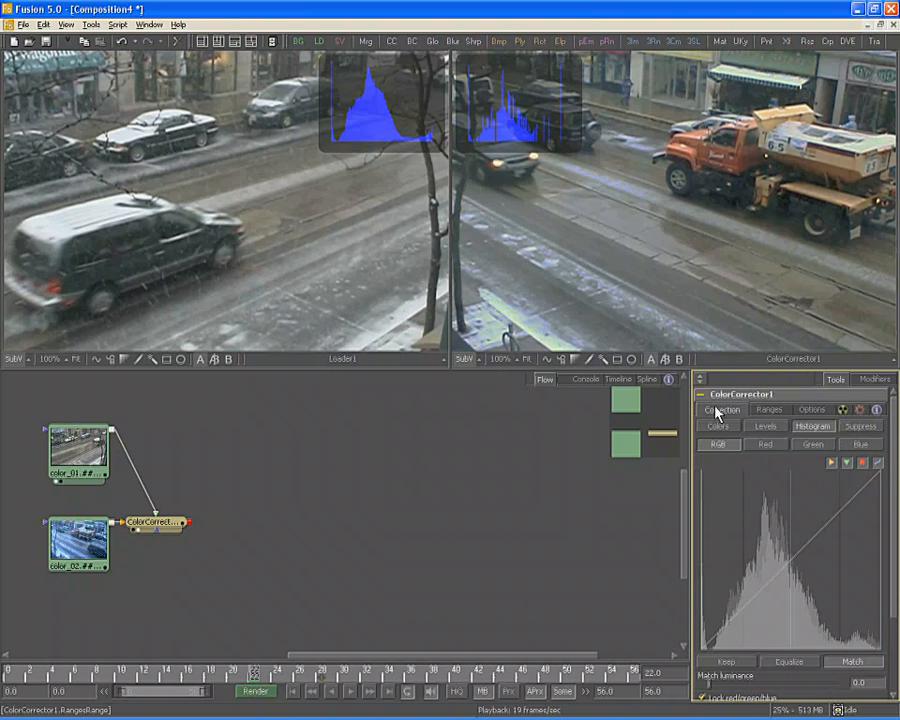
Suppress highlight blue to about 0.098 and rotate the suppression angle to about -0.078
left_click(860, 427)
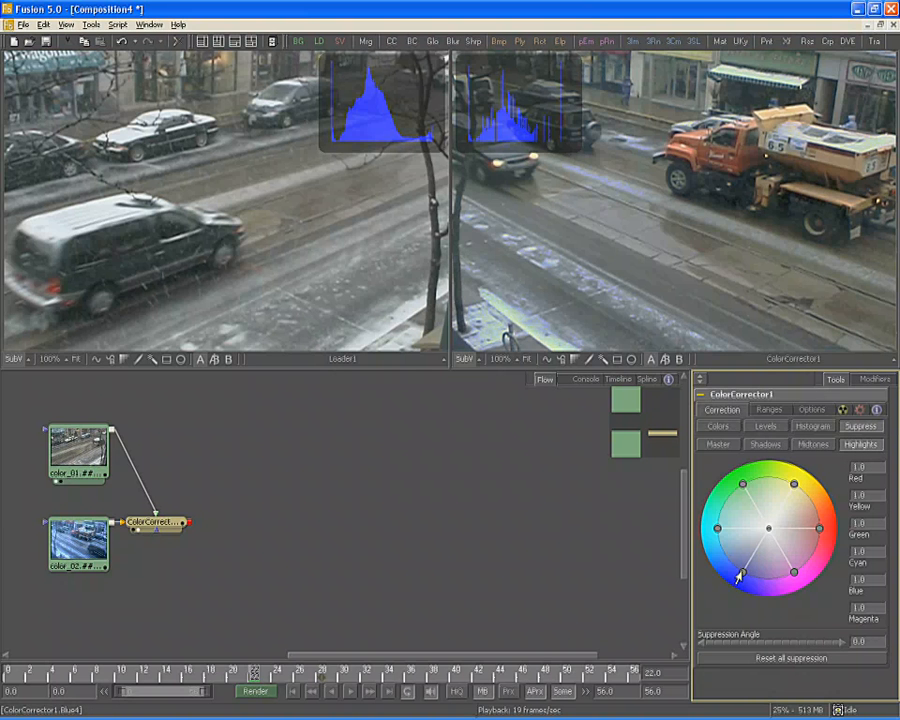
left_click_drag(741, 574, 765, 530)
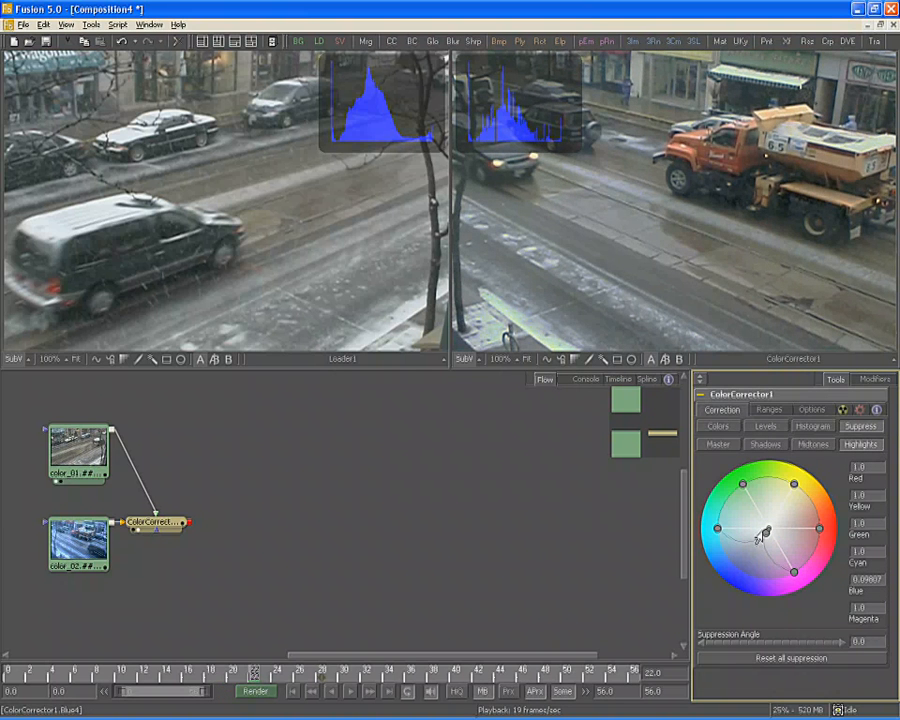
left_click(759, 643)
left_click_drag(759, 643, 673, 633)
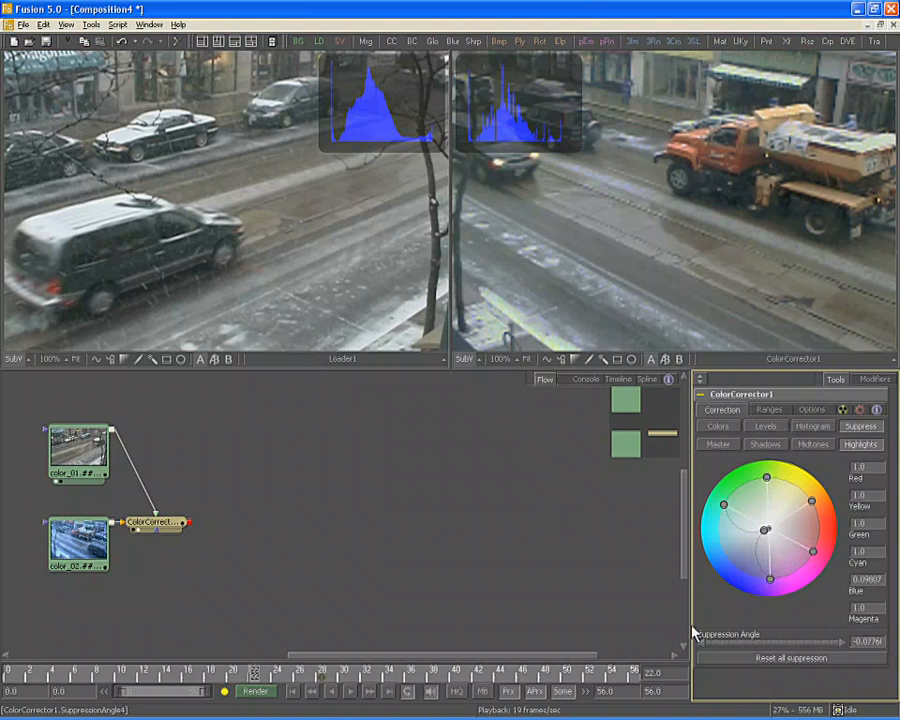
left_click(717, 427)
Set the Highlights - RGB - Gain to about 1.31 (1.30769)
scroll(790, 670, "down", 2)
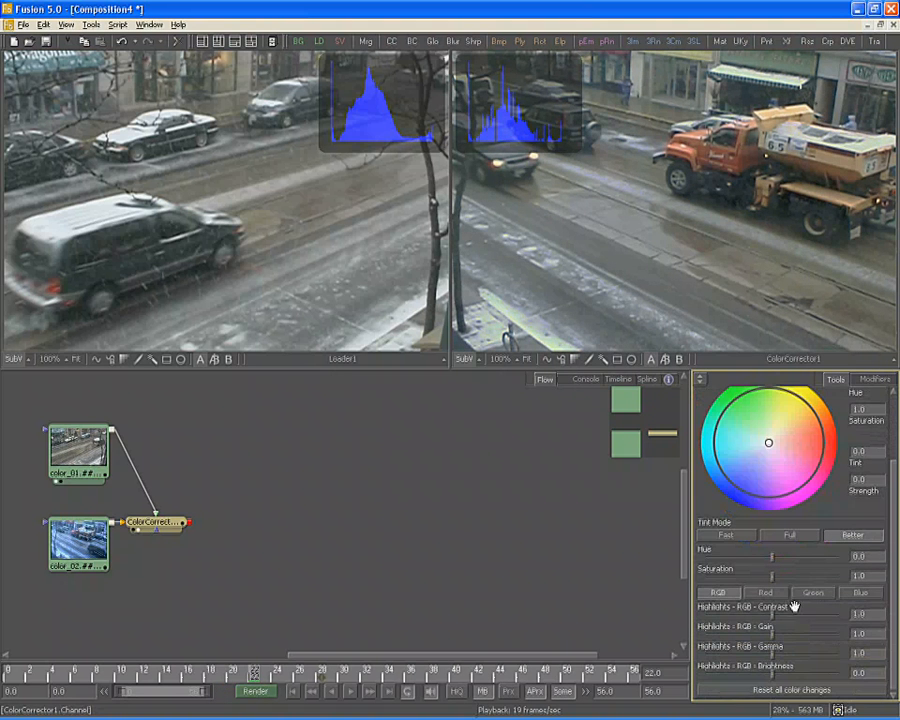
left_click_drag(776, 641, 780, 638)
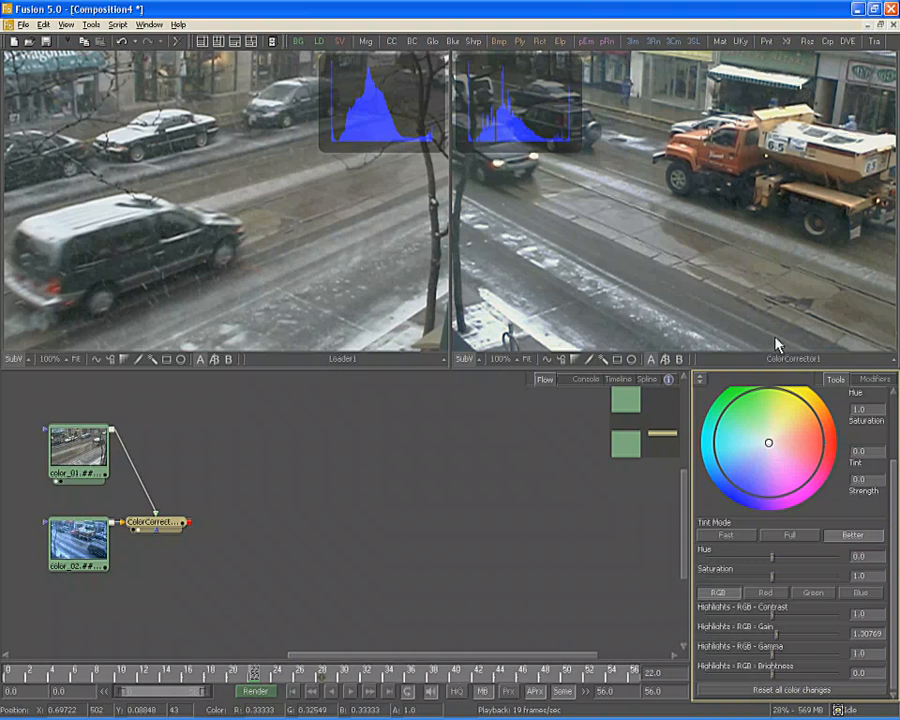
Show an A/B split with the color_01 reference clip on the B side and adjust the wipe line
left_click(667, 360)
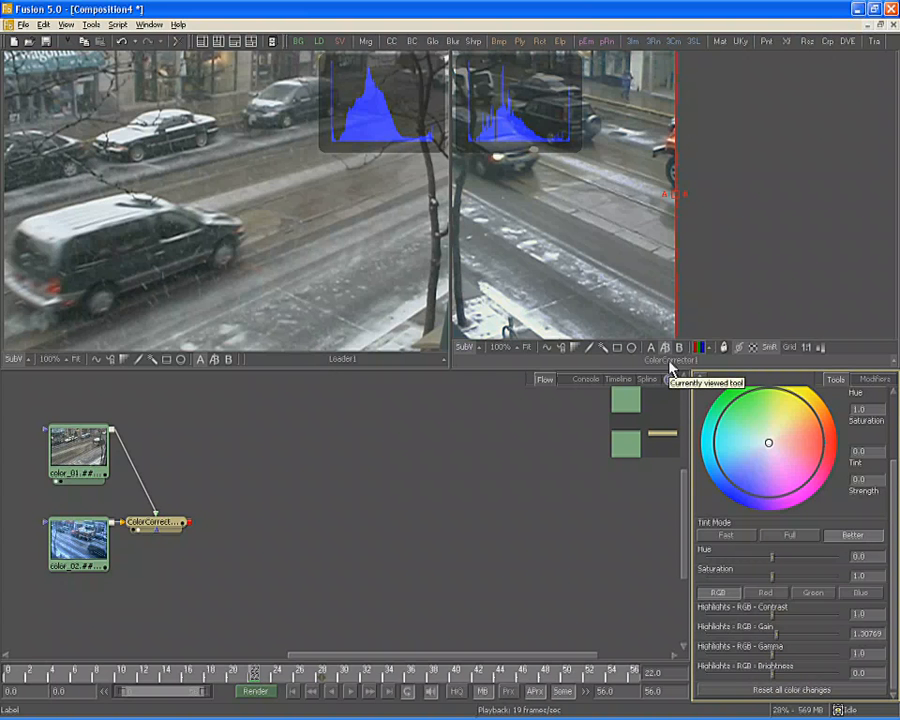
left_click_drag(64, 447, 676, 258)
left_click_drag(748, 238, 748, 238)
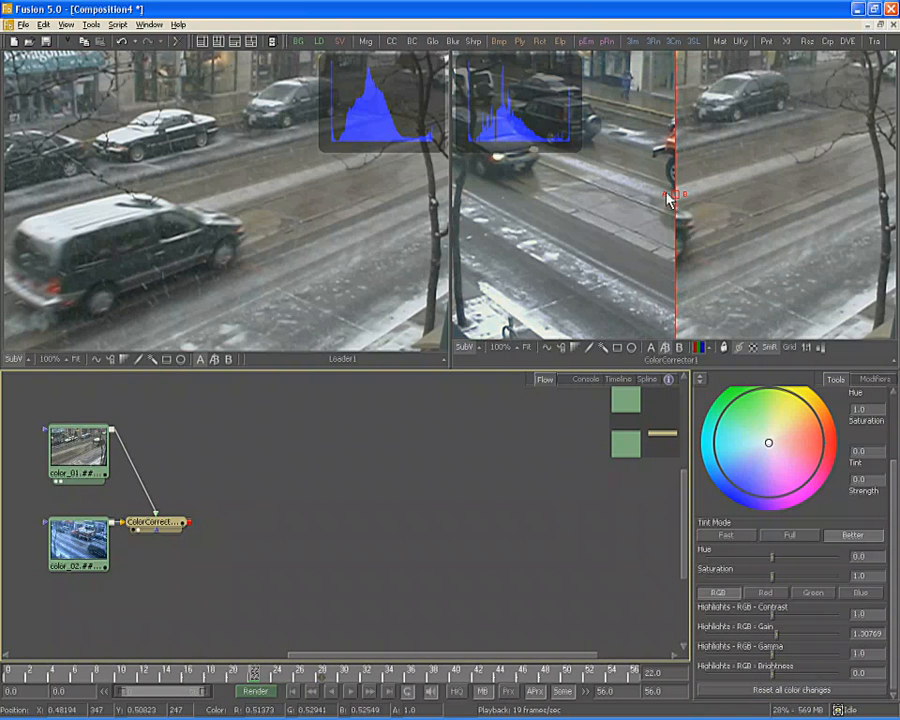
left_click_drag(673, 195, 672, 222)
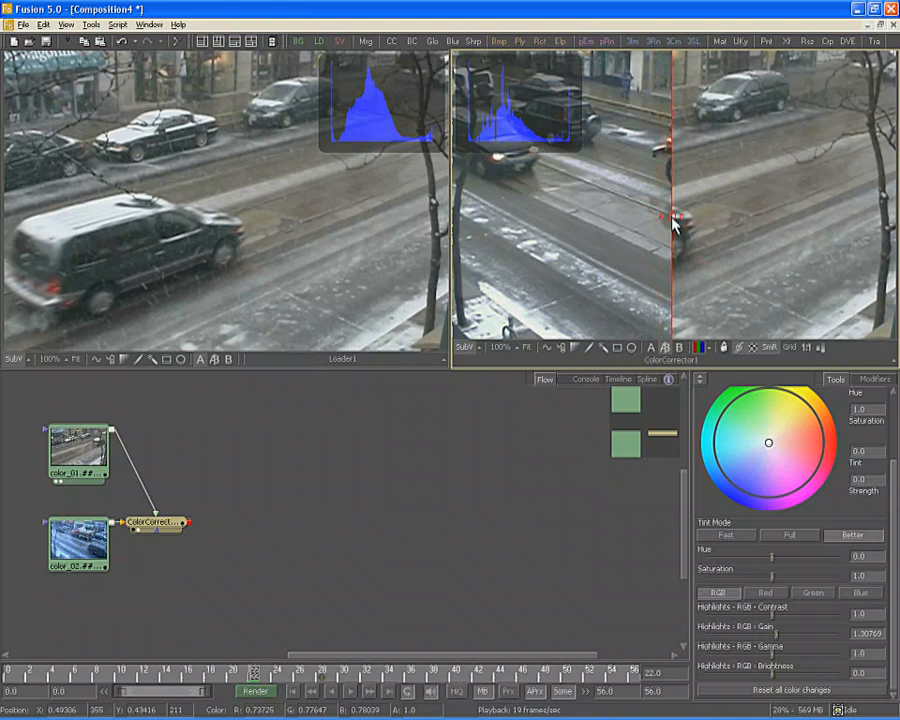